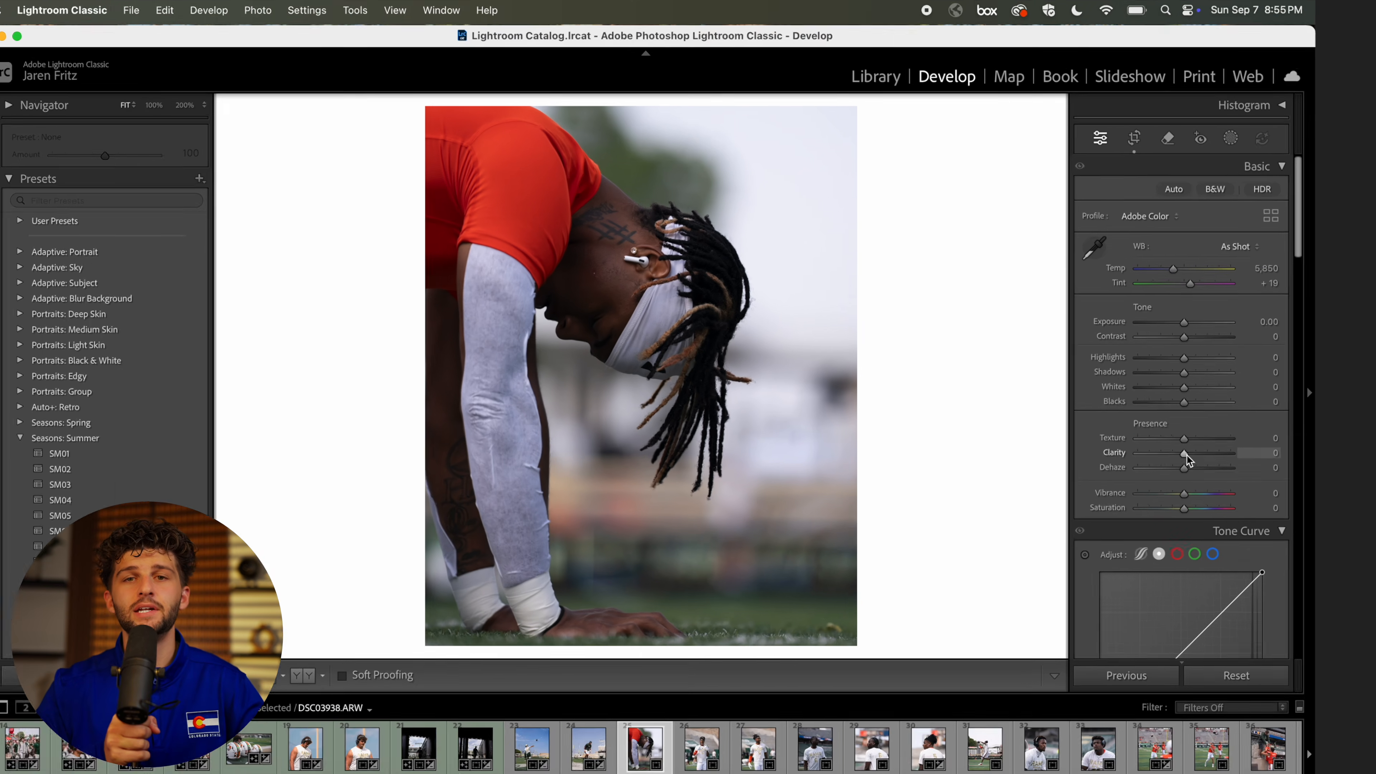
Step: Set the photo's Texture to +49, Clarity to +20, Exposure to +0.60 and Highlights to −100
left_click_drag(1168, 434, 1176, 434)
left_click_drag(1214, 476, 1241, 478)
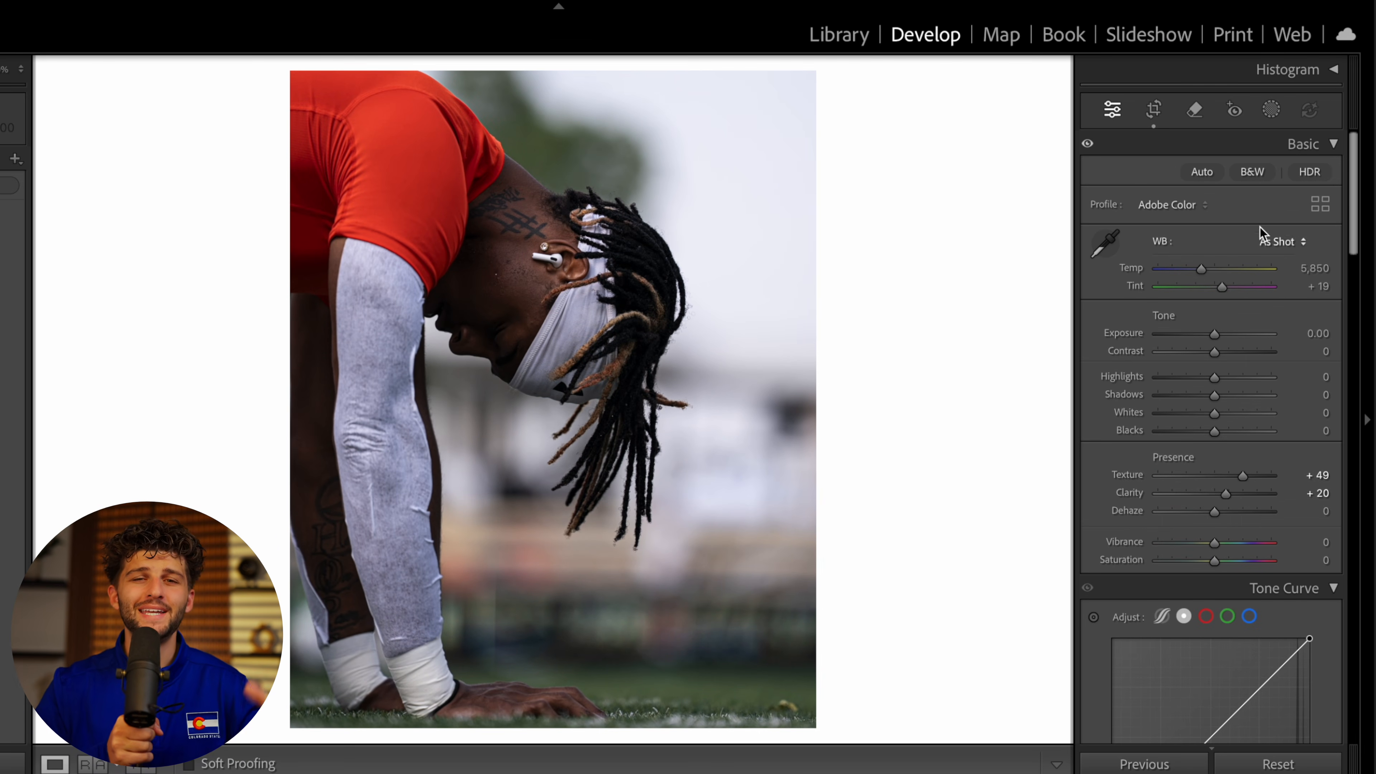
left_click_drag(1218, 339, 1224, 337)
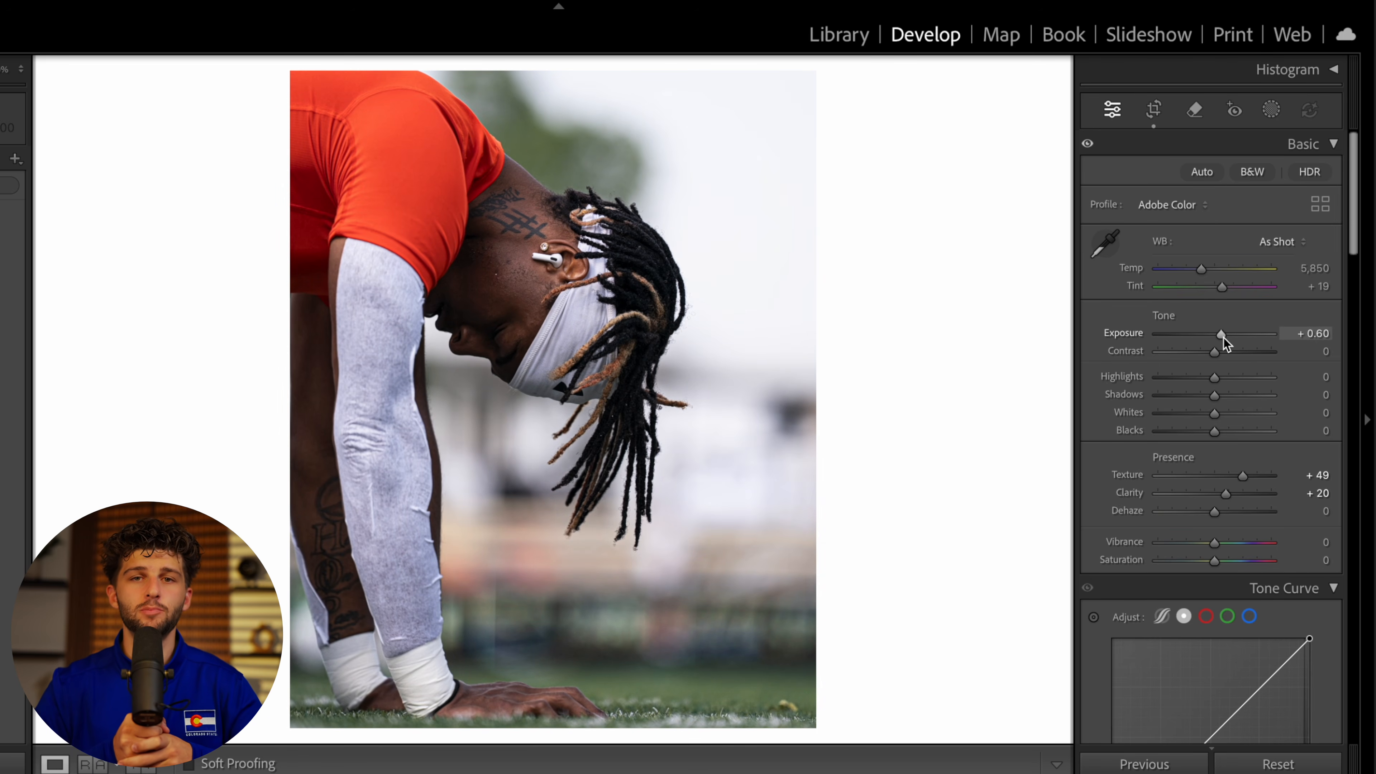
left_click_drag(1211, 385, 1158, 388)
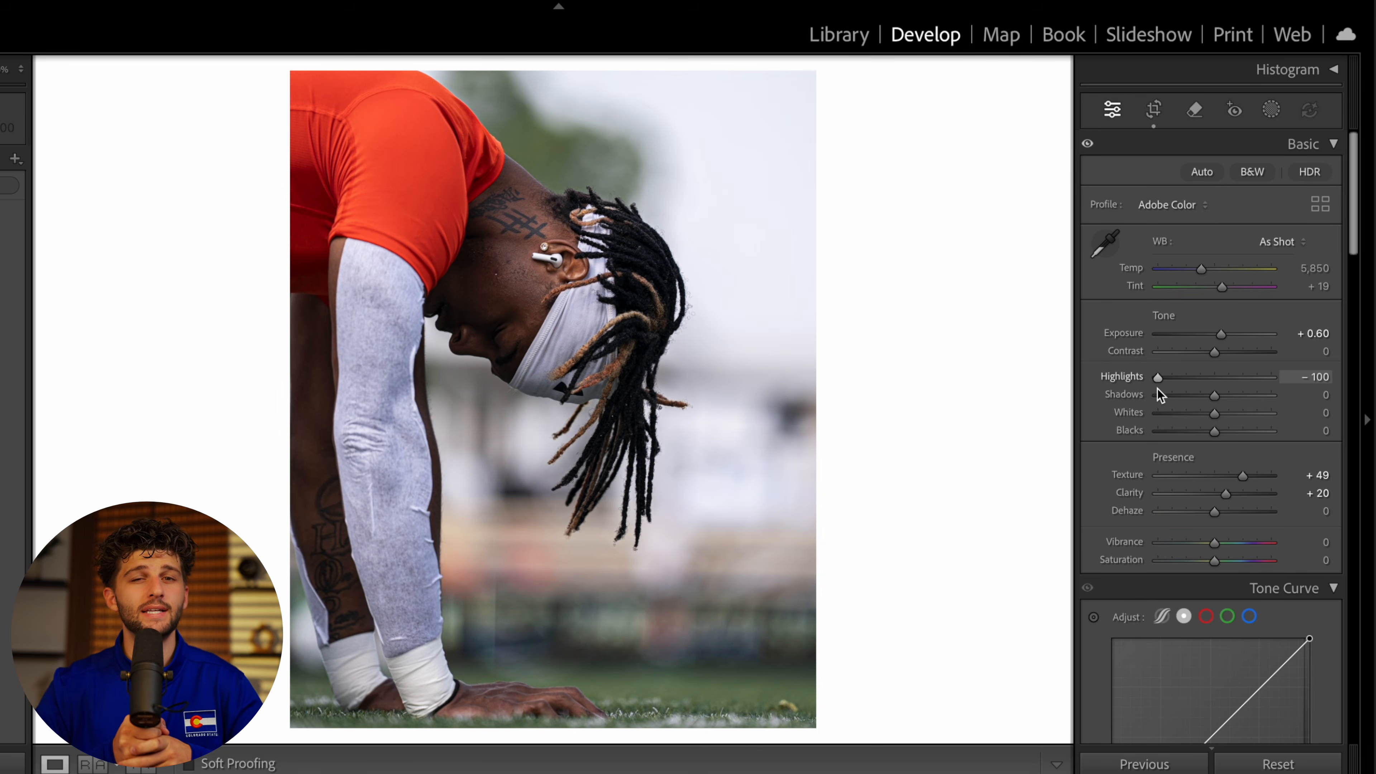
Step: Set the photo's Dehaze to +14, Clarity to +24 and Vibrance to +3
left_click(480, 337)
left_click(576, 430)
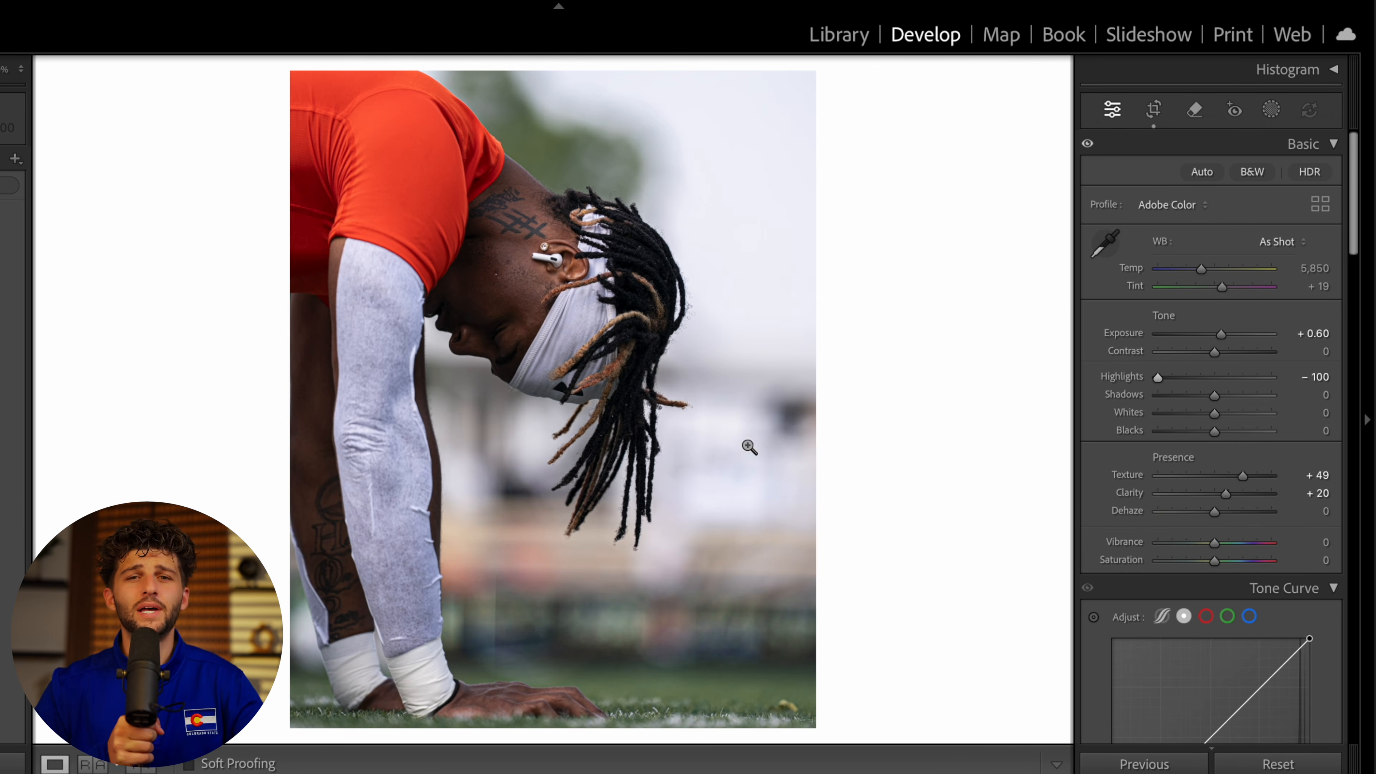
left_click_drag(1214, 511, 1222, 508)
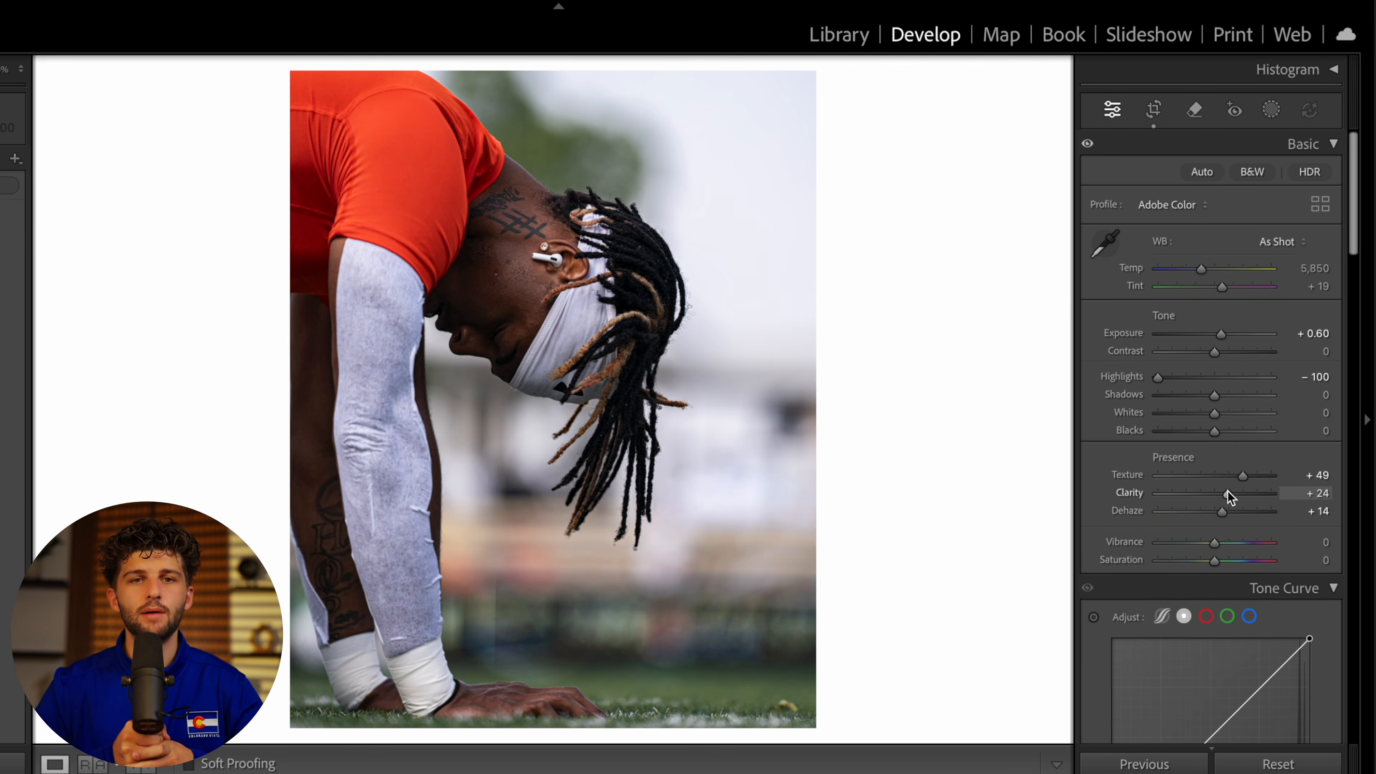
scroll(1223, 523, "down", 5)
left_click_drag(1214, 305, 1218, 309)
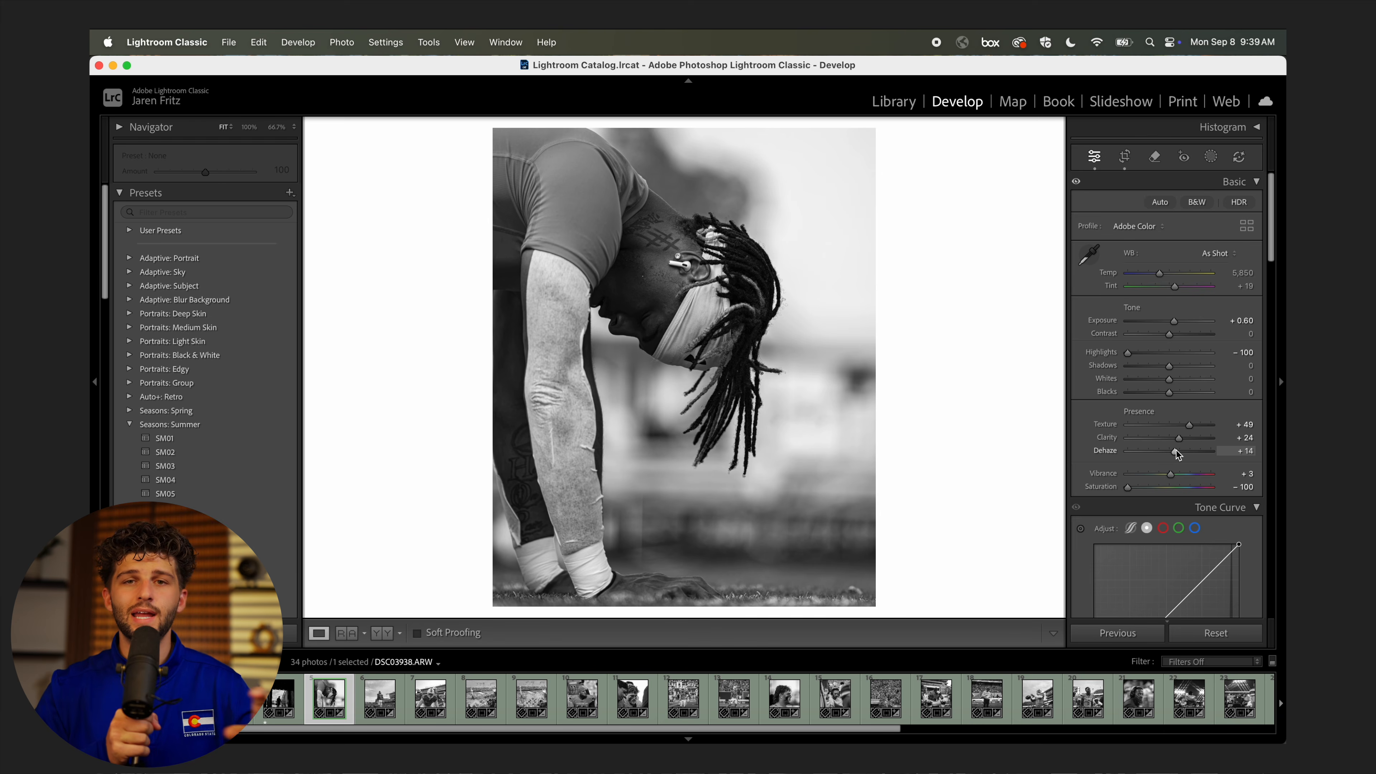
Step: Strengthen the black-and-white photo with Dehaze +41, Clarity +50, Texture +70 and Shadows −10
left_click_drag(1178, 454, 1189, 455)
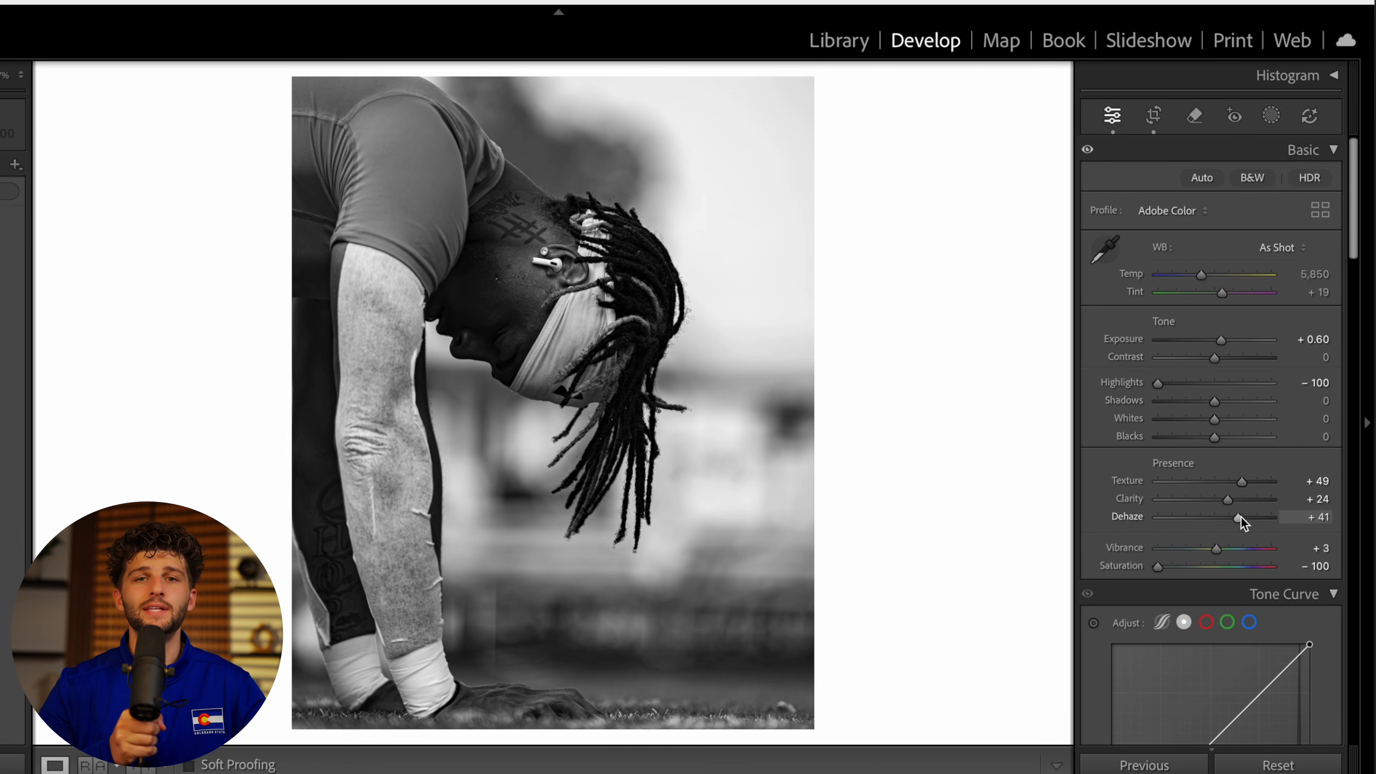
left_click_drag(1230, 501, 1245, 500)
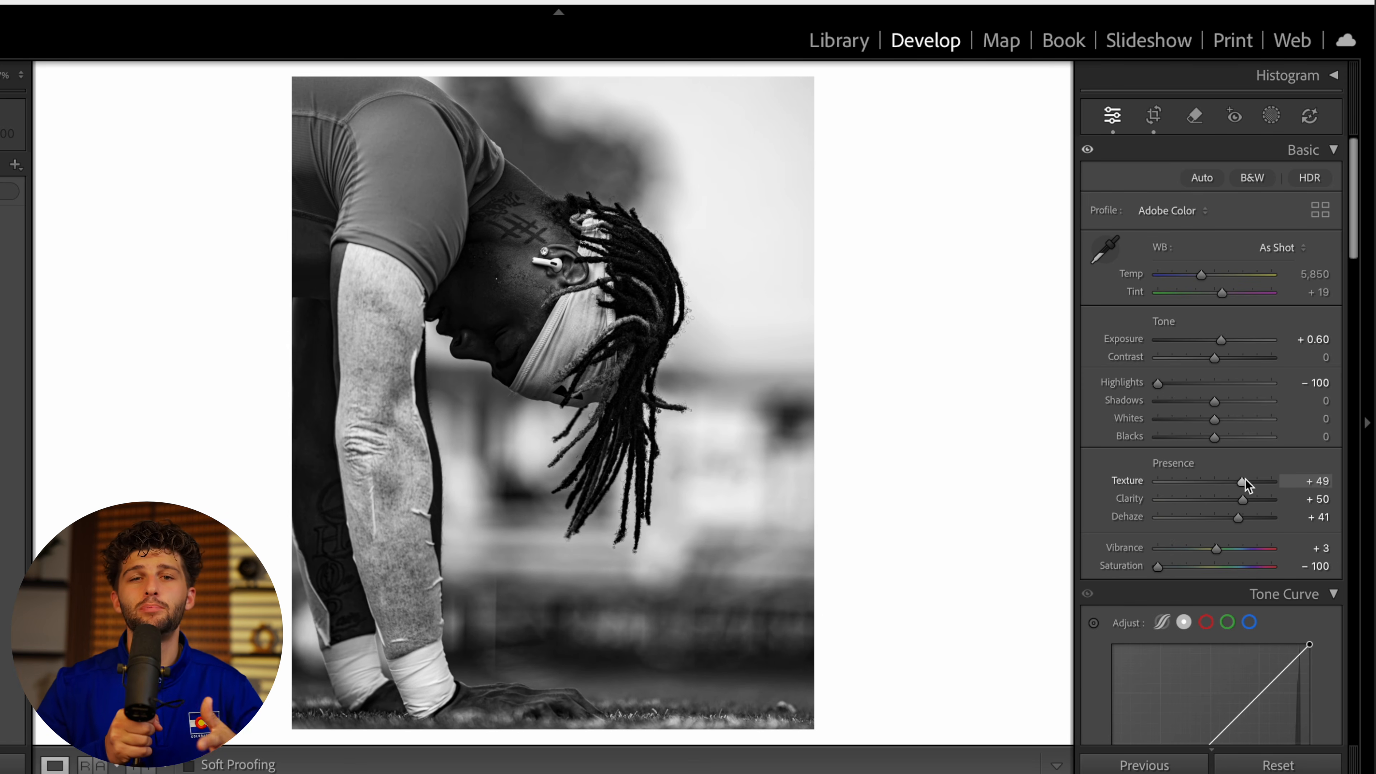
left_click_drag(1245, 480, 1258, 478)
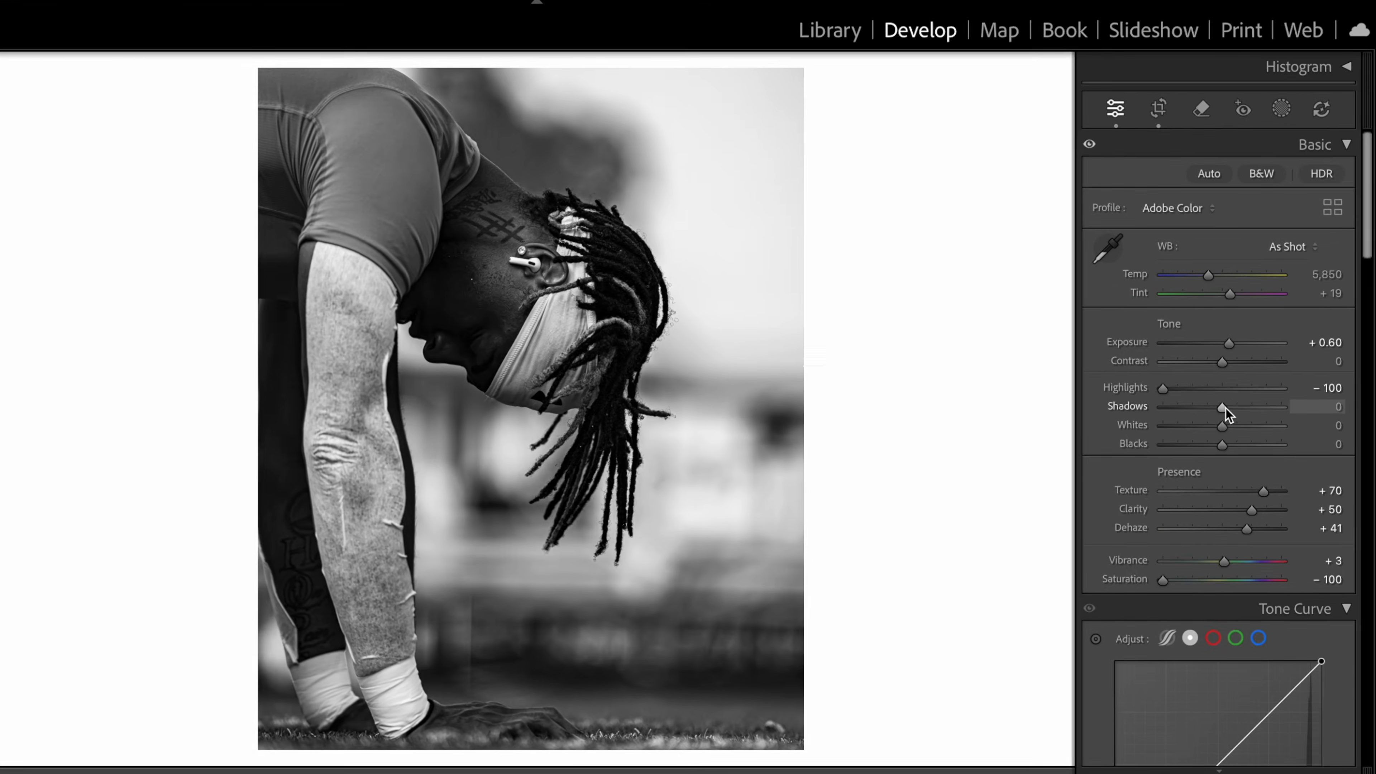
left_click_drag(1168, 366, 1163, 367)
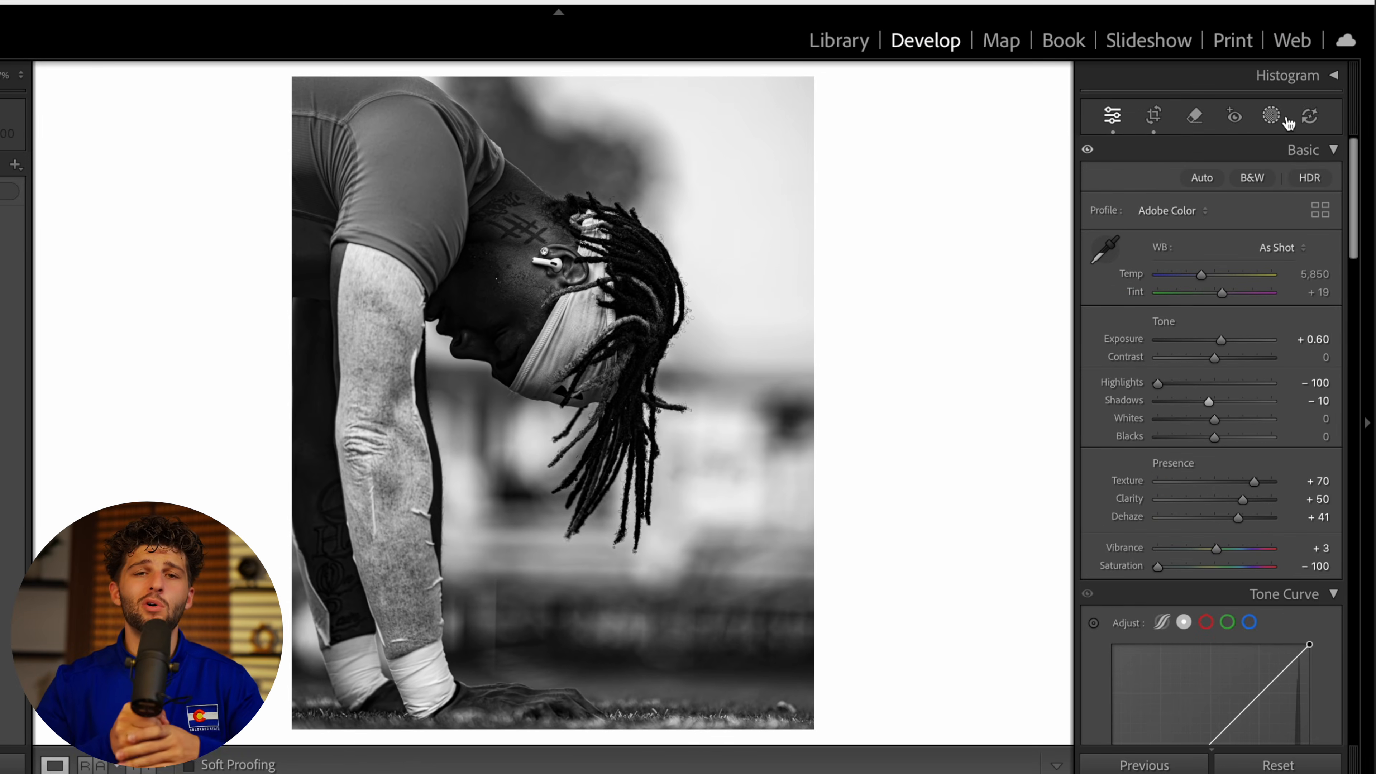
Step: Paint a brush mask over the athlete's face and neck and set its Exposure to 1.43
left_click(1211, 157)
left_click(1121, 320)
scroll(467, 260, "down", 5)
mouse_move(460, 263)
left_mouse_down()
mouse_move(467, 320)
mouse_move(501, 341)
left_mouse_up()
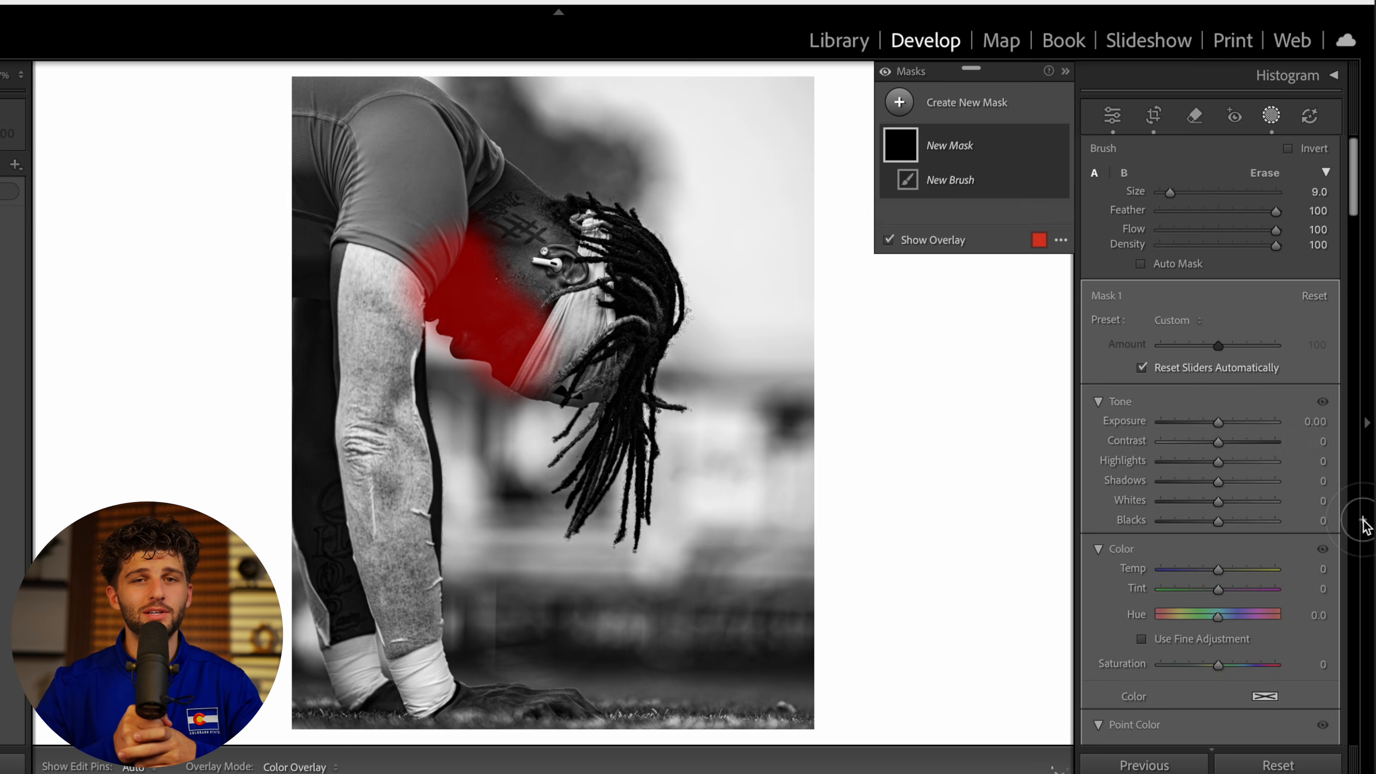
left_click_drag(1219, 421, 1239, 419)
left_click_drag(487, 231, 528, 355)
key("alt")
left_click_drag(645, 199, 624, 184)
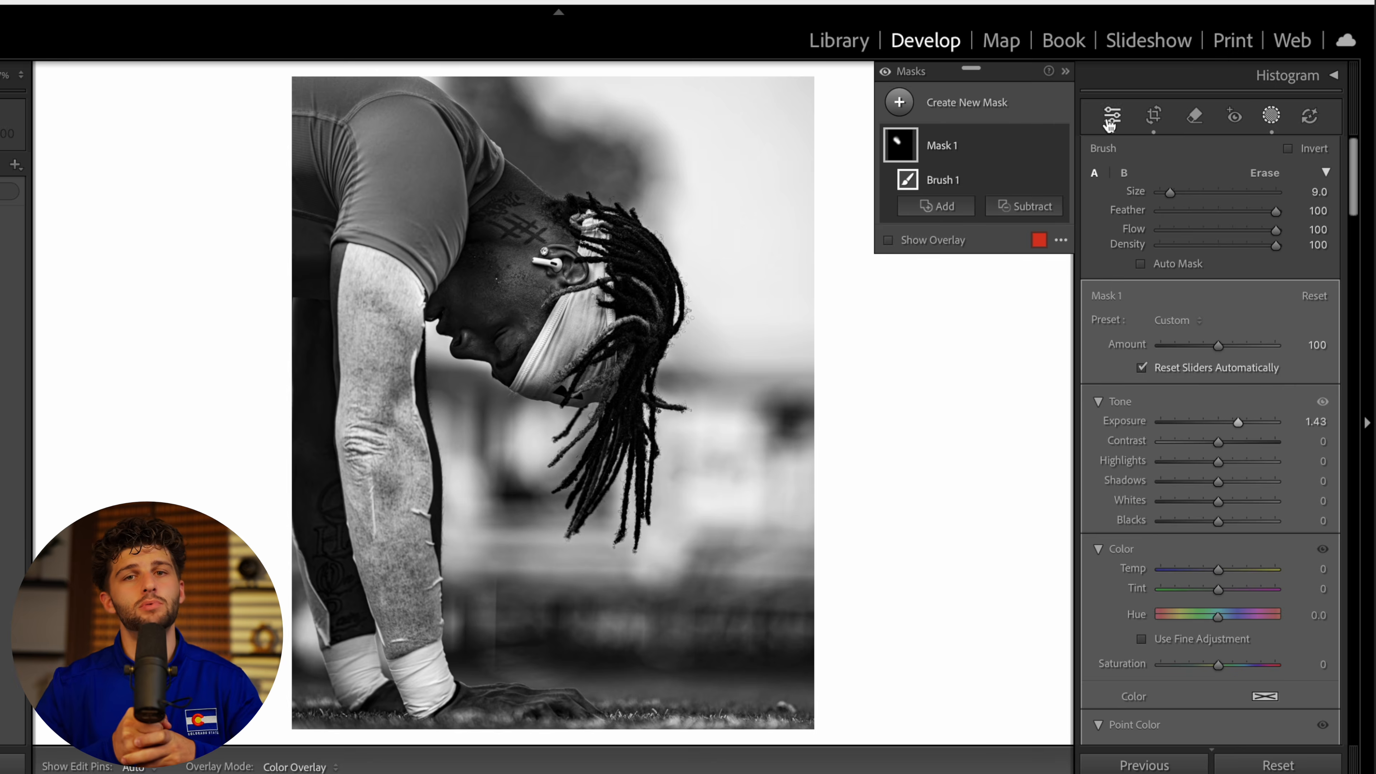
Step: Add a background mask and set its Exposure to 1.54 to brighten the area behind the athlete
left_click(1112, 116)
left_click(1270, 115)
left_click(995, 104)
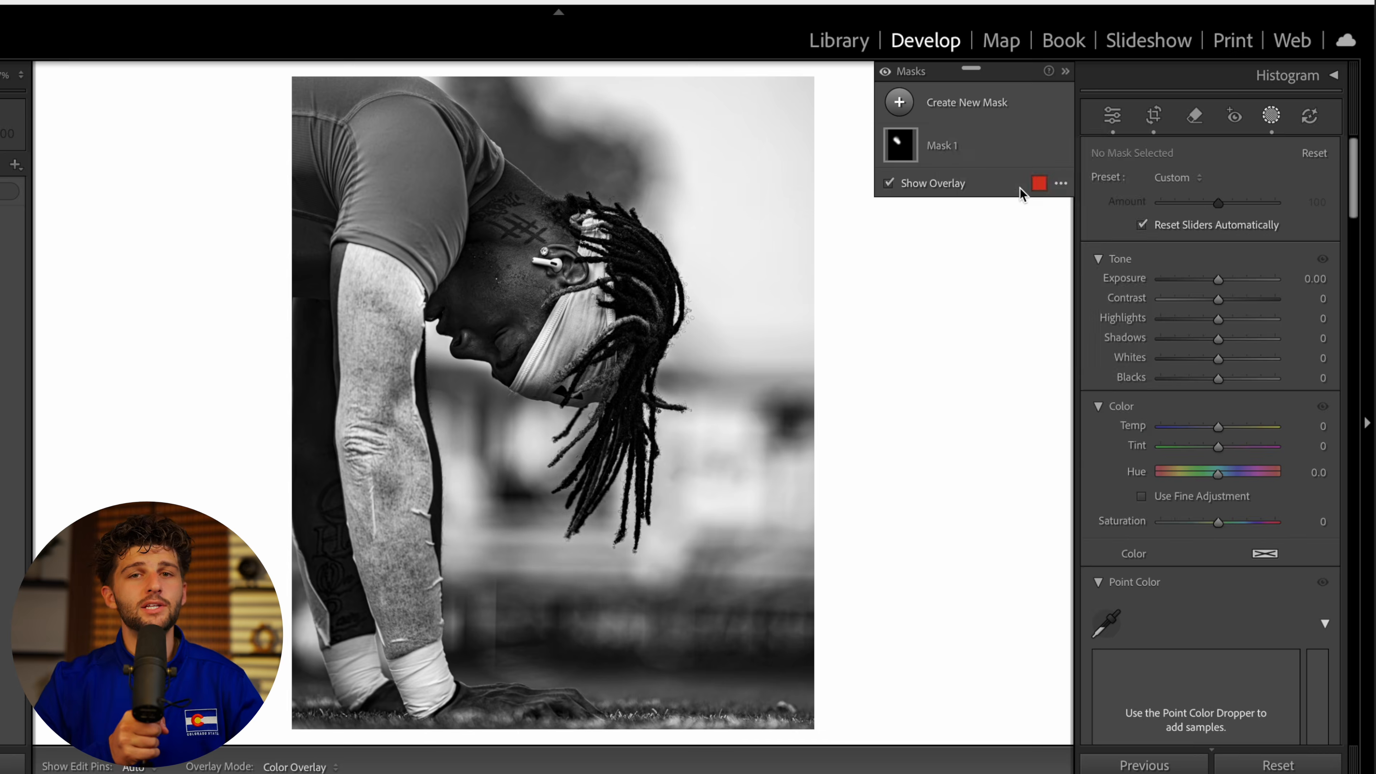
left_click(1018, 189)
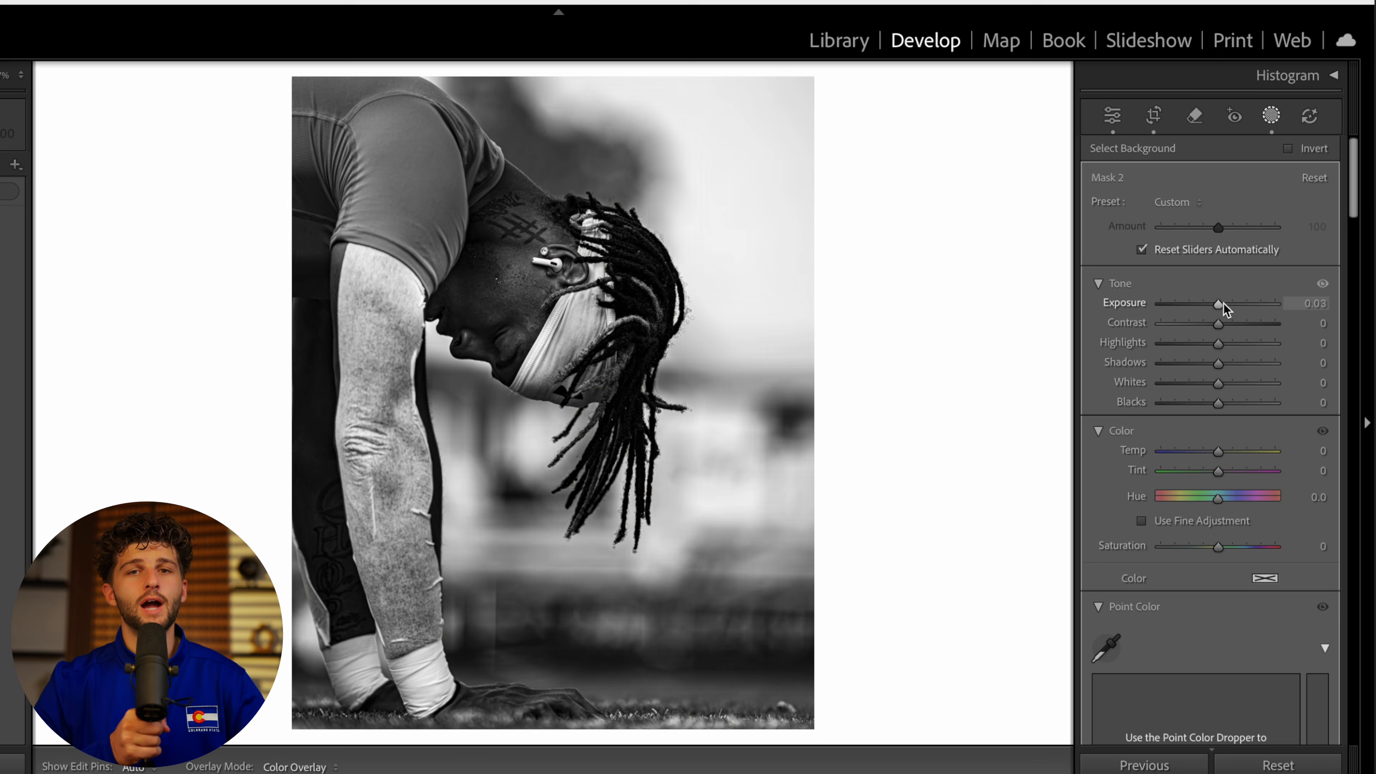
left_click_drag(1223, 304, 1245, 297)
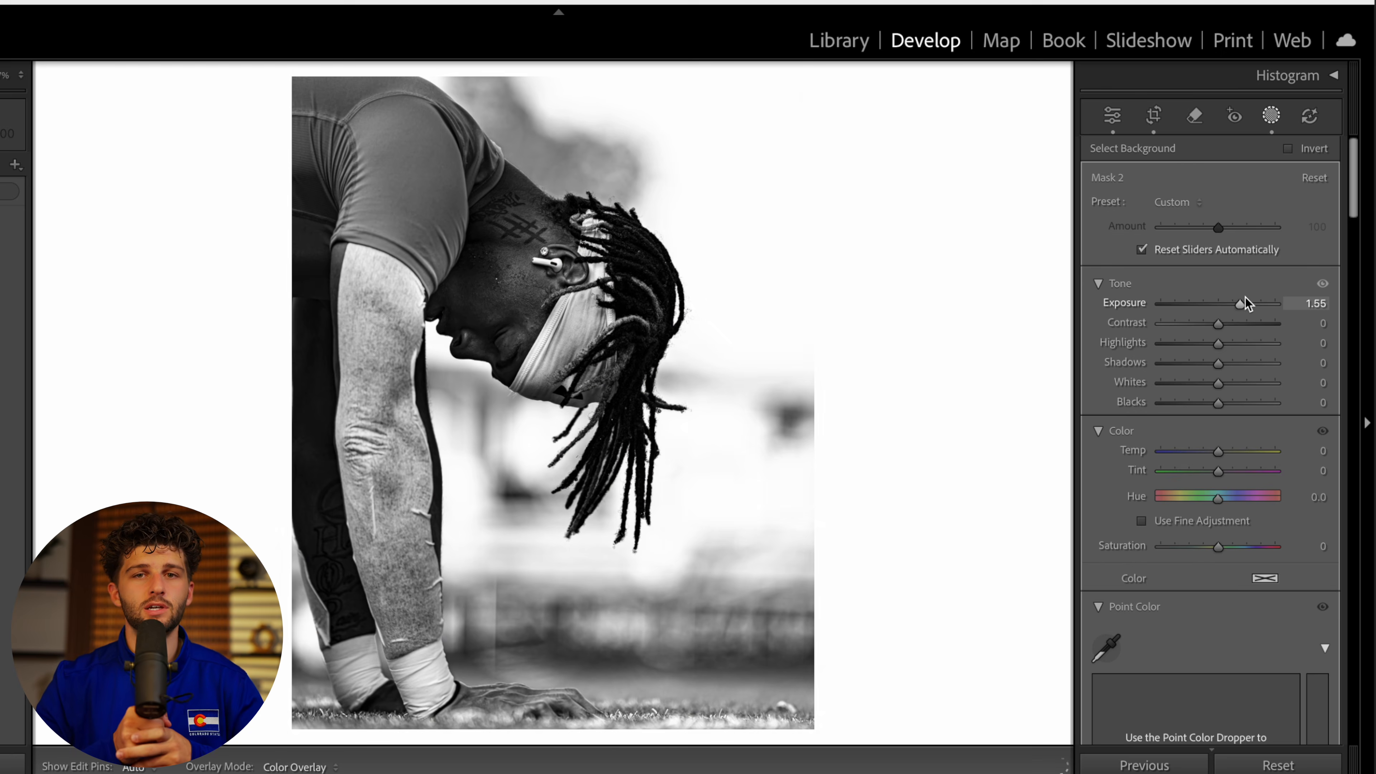
Step: Create a people mask covering only the athlete's hair and brighten its tones
left_click(1000, 113)
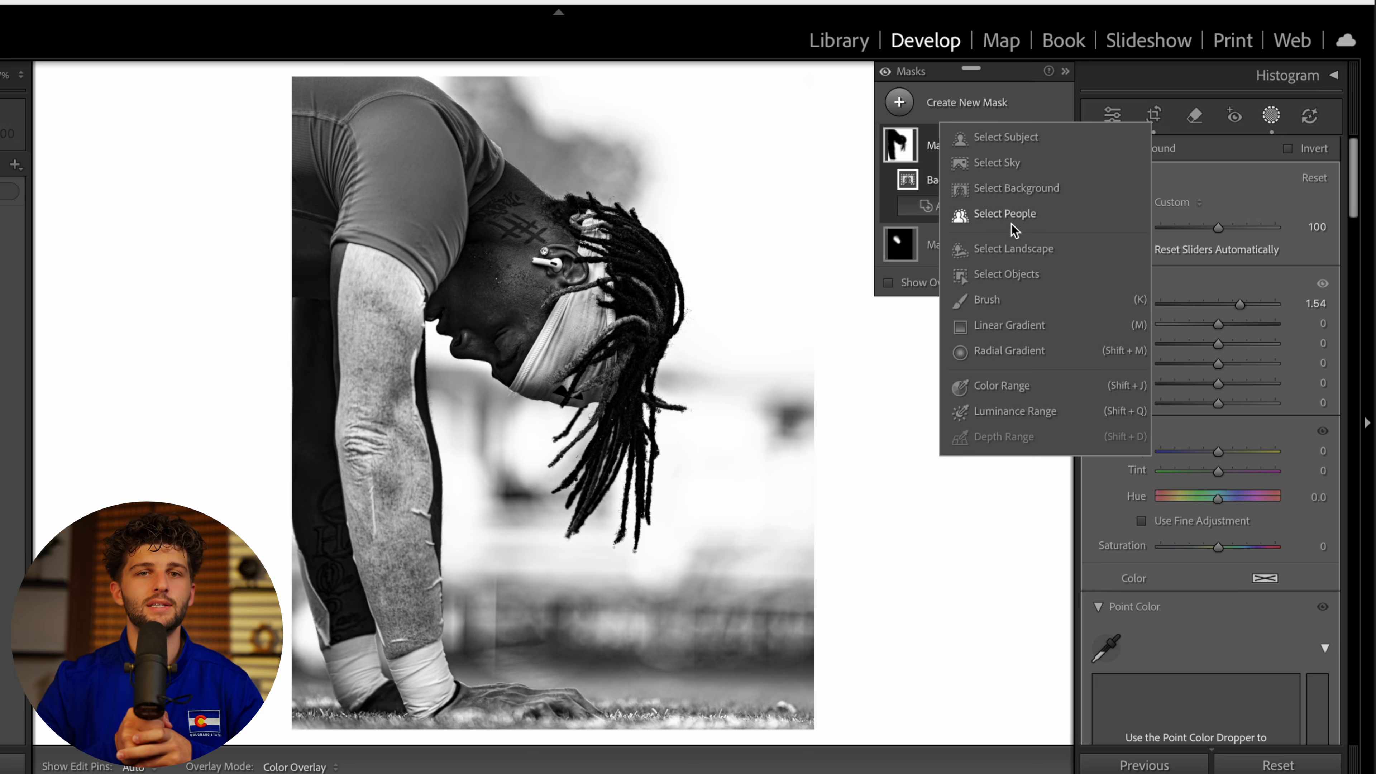
left_click(1011, 222)
left_click(1119, 203)
left_click(1126, 406)
left_click(1292, 478)
left_click_drag(1218, 403, 1253, 424)
Step: Paint a size 3.0 brush mask over the crossed-line neck tattoo and set its Blacks to −32
scroll(1217, 396, "down", 10)
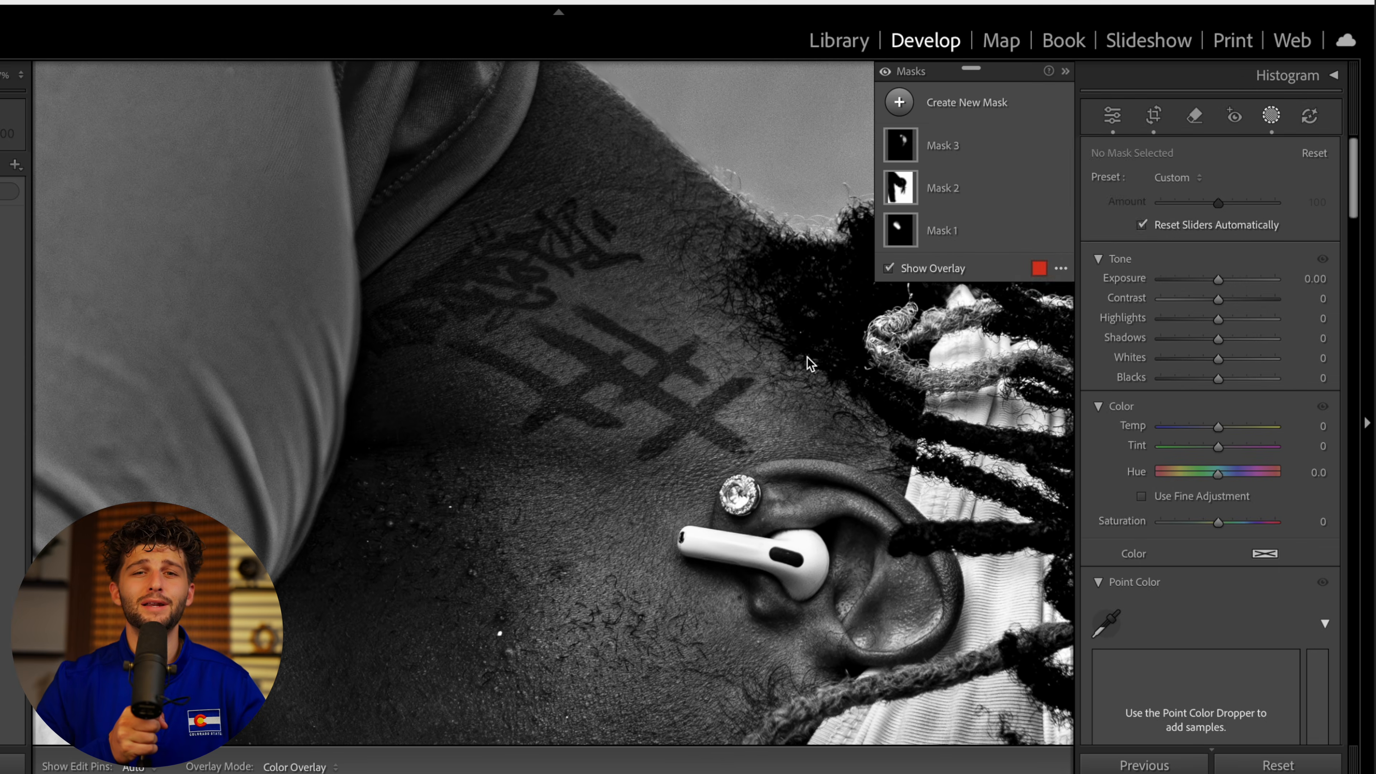
mouse_move(451, 341)
left_mouse_down()
mouse_move(517, 371)
mouse_move(674, 402)
left_mouse_up()
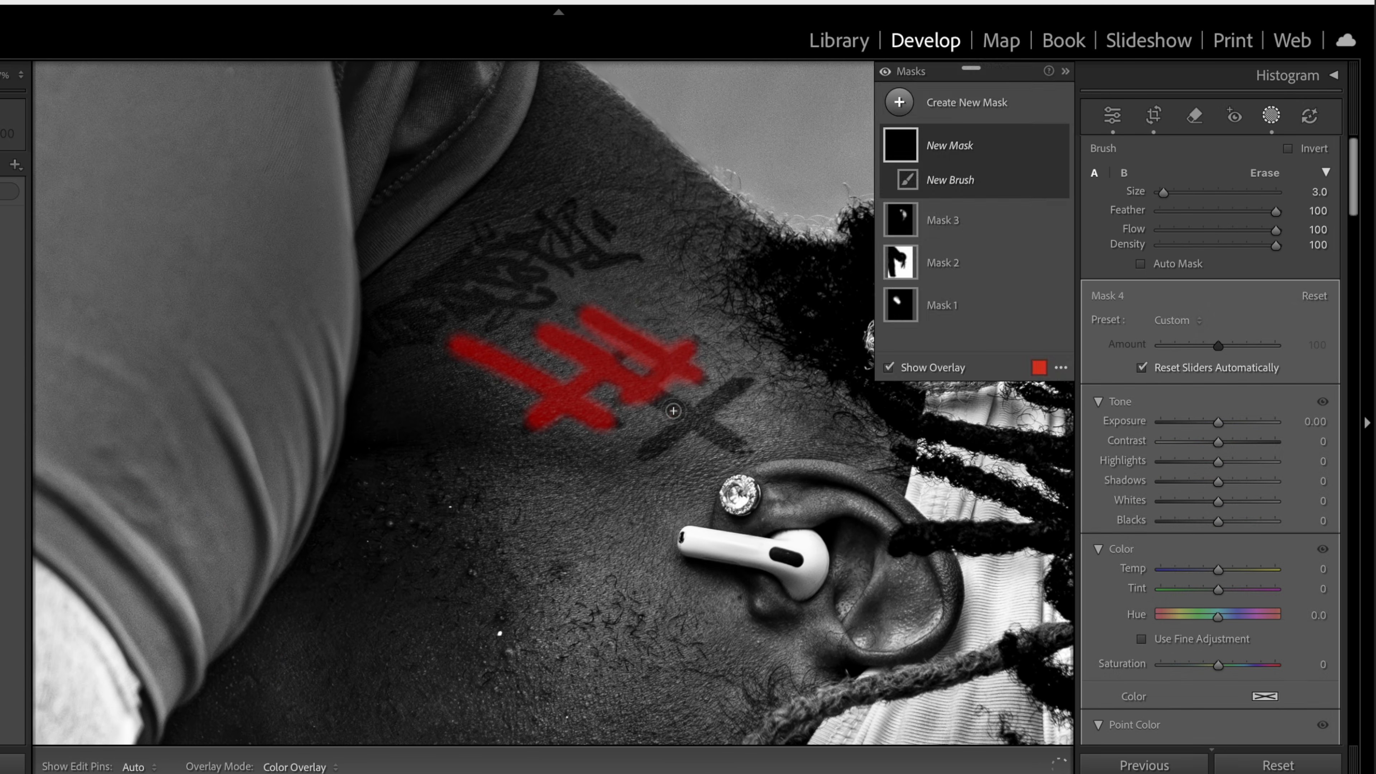
left_click_drag(650, 450, 741, 382)
left_click_drag(1218, 521, 1199, 521)
Step: Extend the tattoo mask over the lettering tattoo on the neck with a size 1.0 brush
key("bracketleft")
key("bracketleft")
mouse_move(546, 296)
left_mouse_down()
mouse_move(490, 324)
mouse_move(477, 306)
mouse_move(408, 300)
mouse_move(412, 335)
left_mouse_up()
mouse_move(436, 283)
left_mouse_down()
mouse_move(515, 272)
mouse_move(532, 235)
mouse_move(552, 254)
mouse_move(629, 257)
mouse_move(558, 222)
left_mouse_up()
left_click_drag(597, 220, 612, 234)
left_click_drag(477, 228, 490, 242)
left_click_drag(491, 244, 503, 249)
left_click_drag(393, 341, 428, 340)
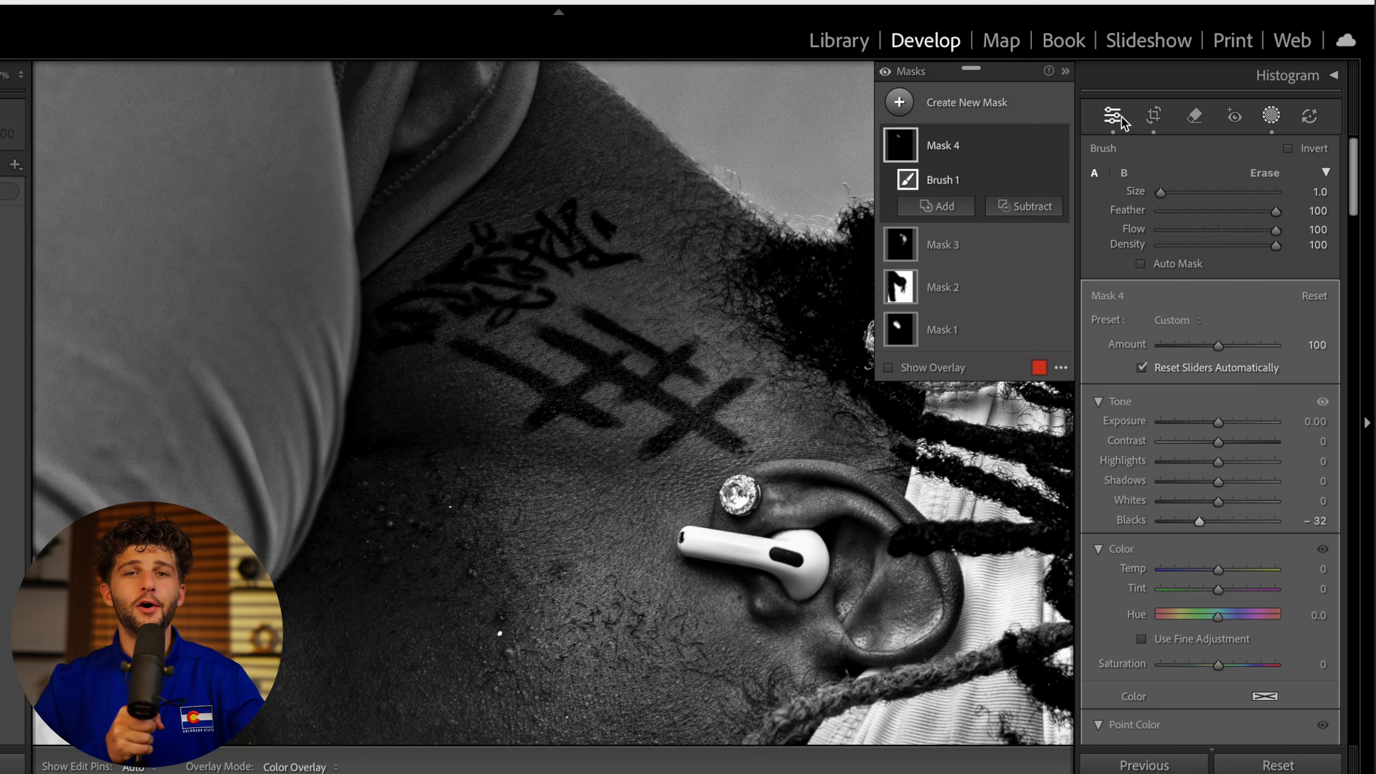
Step: View the whole photo and compare it with and without the tattoo mask
left_click(1114, 116)
left_click(747, 308)
key("shift+w")
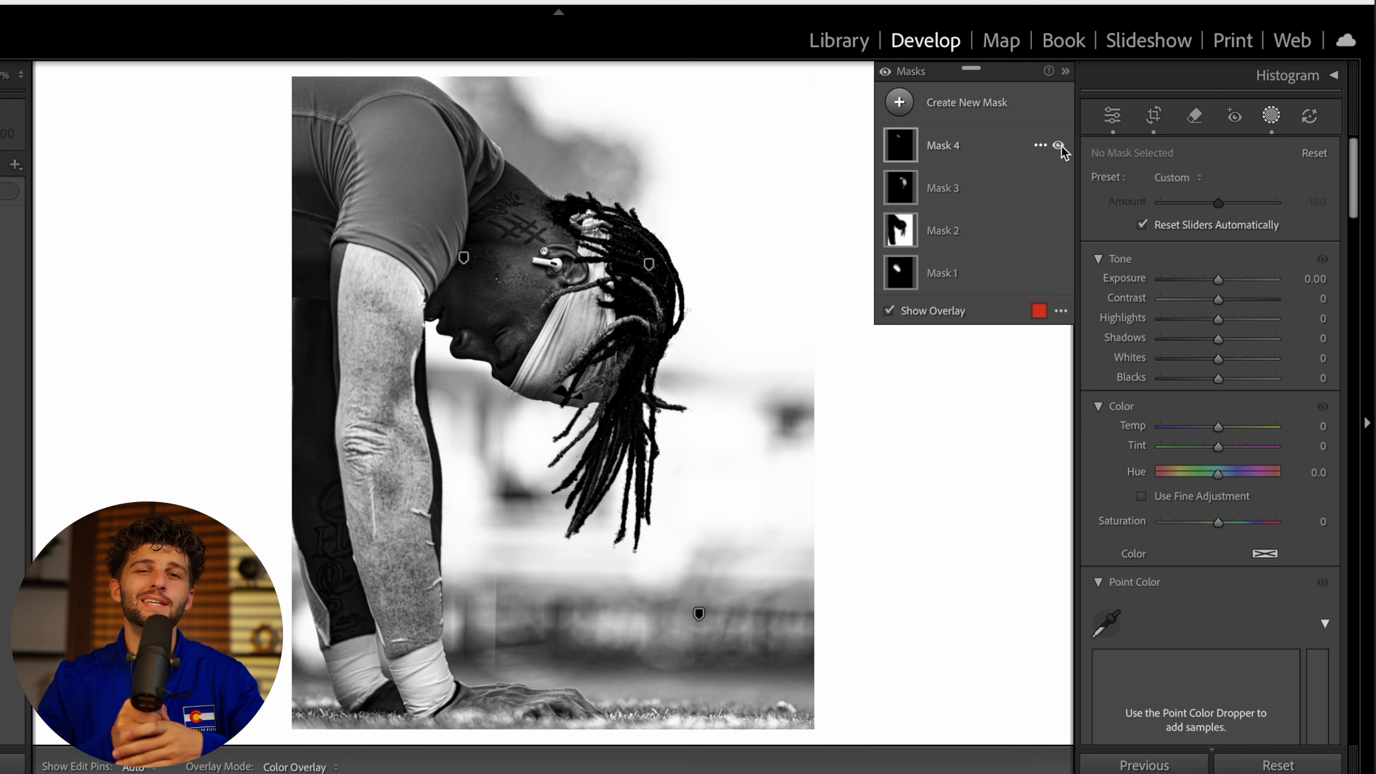
left_click(1113, 117)
Step: Paint another brush mask over the athlete's neck around the tattoos and raise its Shadows
key("k")
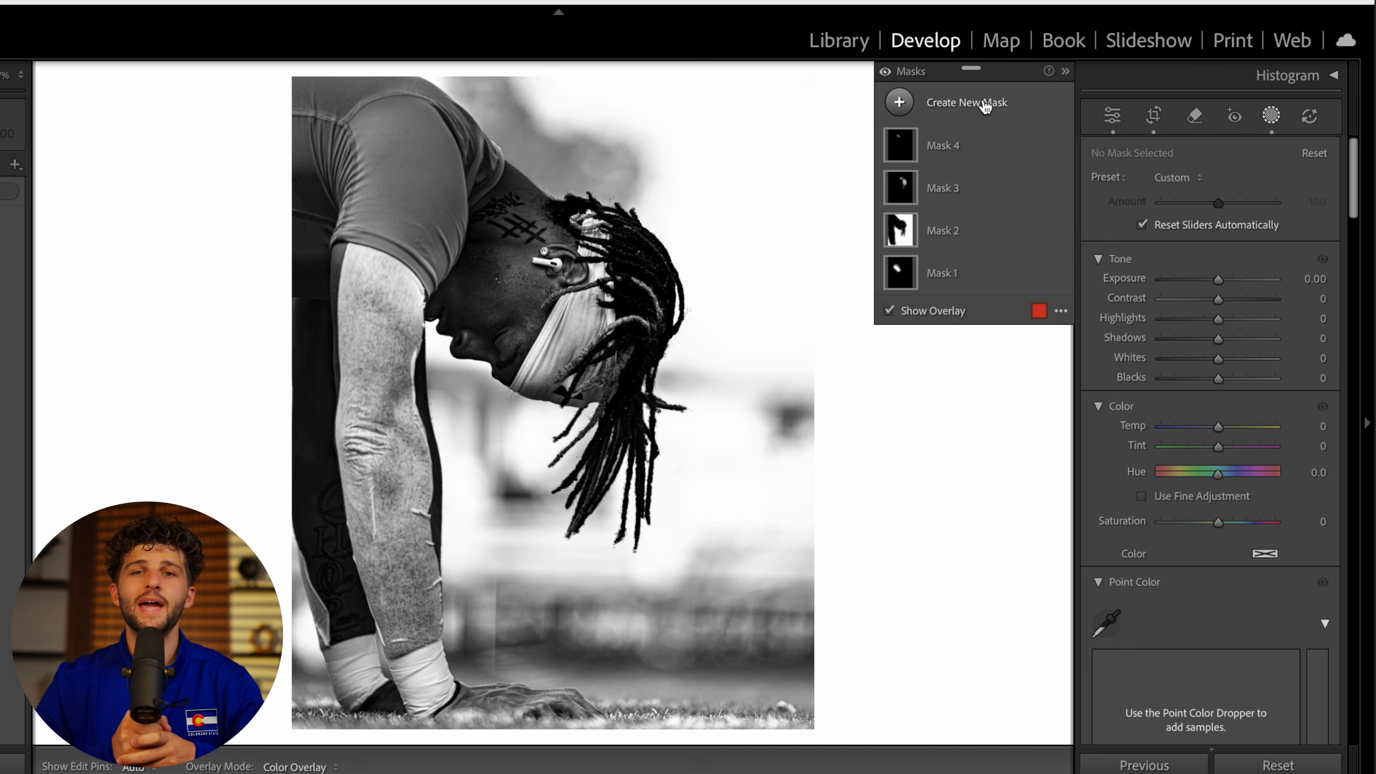
scroll(508, 250, "down", 7)
mouse_move(503, 251)
left_mouse_down()
mouse_move(462, 296)
mouse_move(494, 331)
mouse_move(568, 243)
mouse_move(517, 217)
left_mouse_up()
left_click_drag(1218, 481, 1235, 491)
scroll(1241, 496, "down", 5)
scroll(1240, 496, "down", 10)
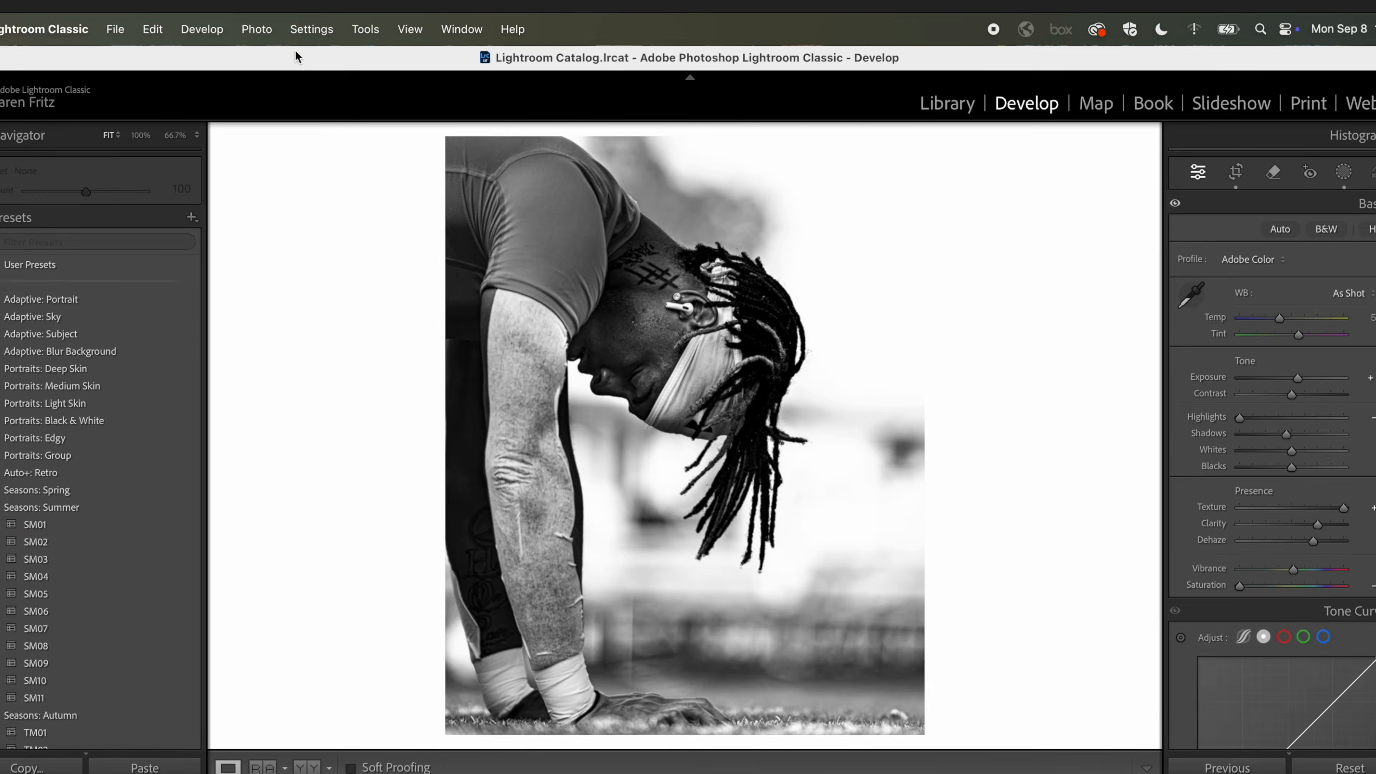
Step: Send the photo to the Dehancer Lightroom Plugin for editing
left_click(256, 29)
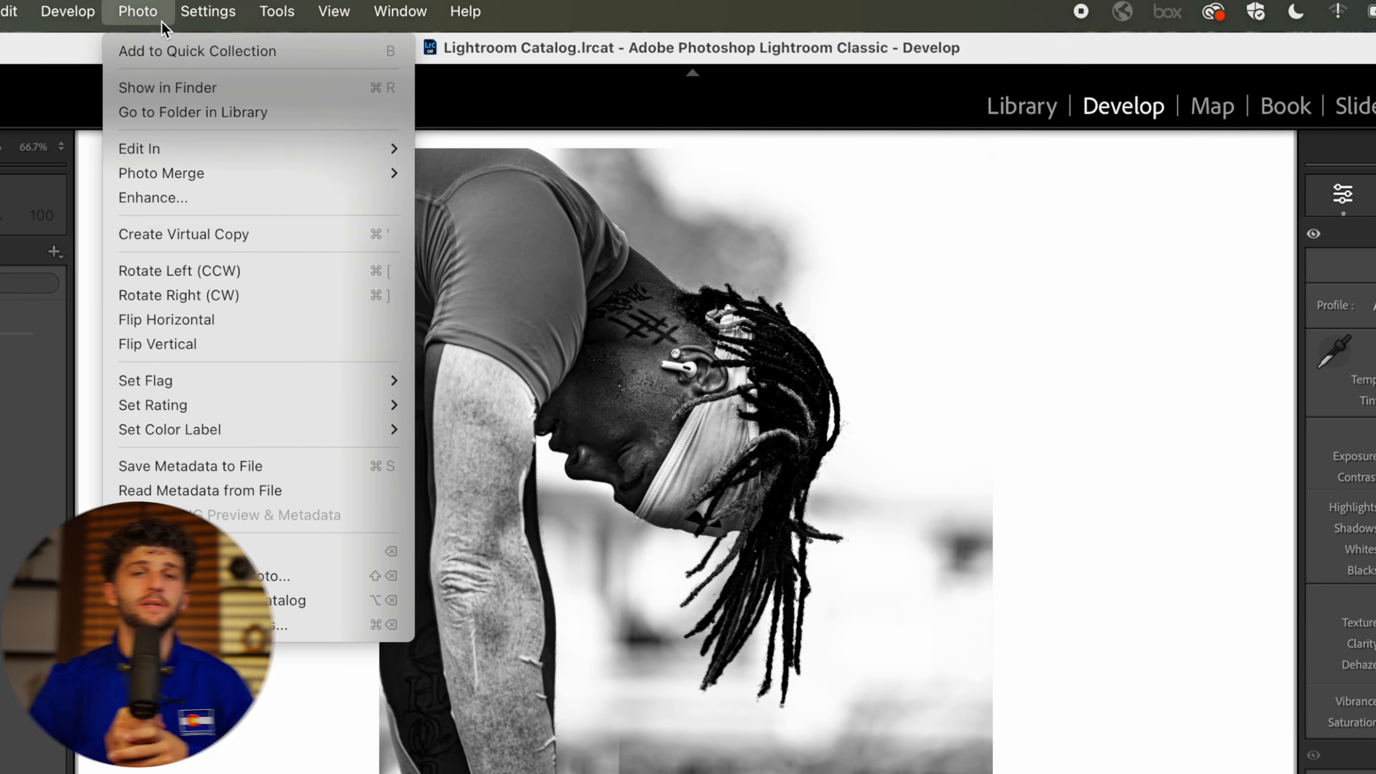
mouse_move(257, 136)
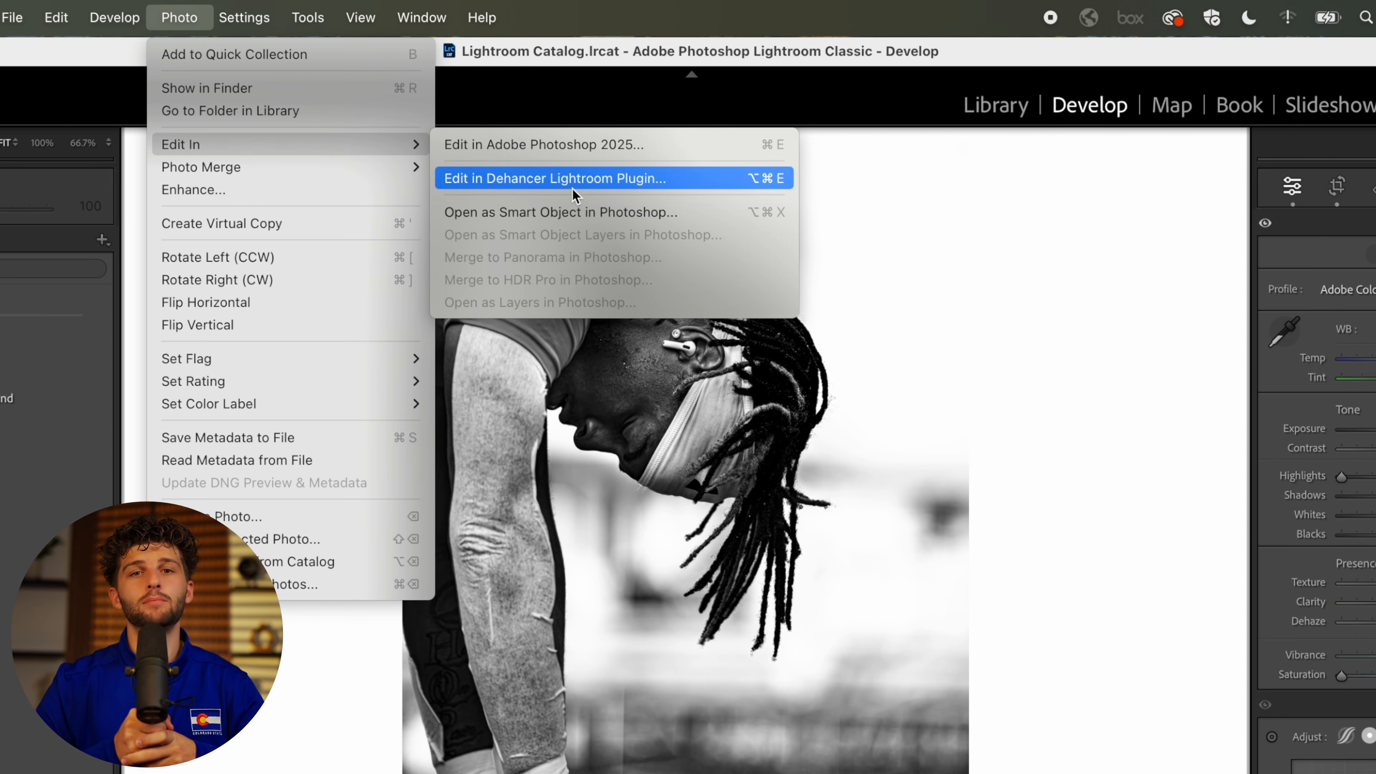
left_click(573, 187)
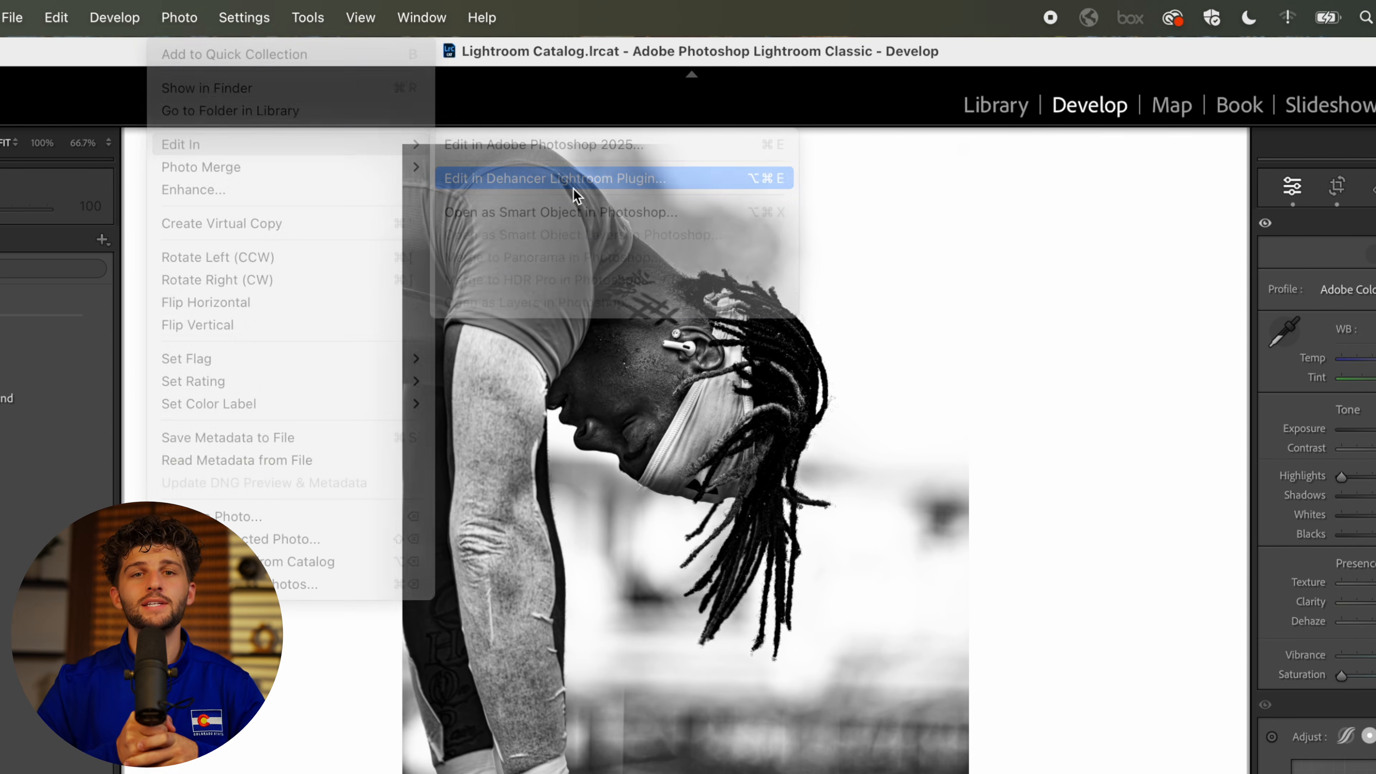
left_click(834, 521)
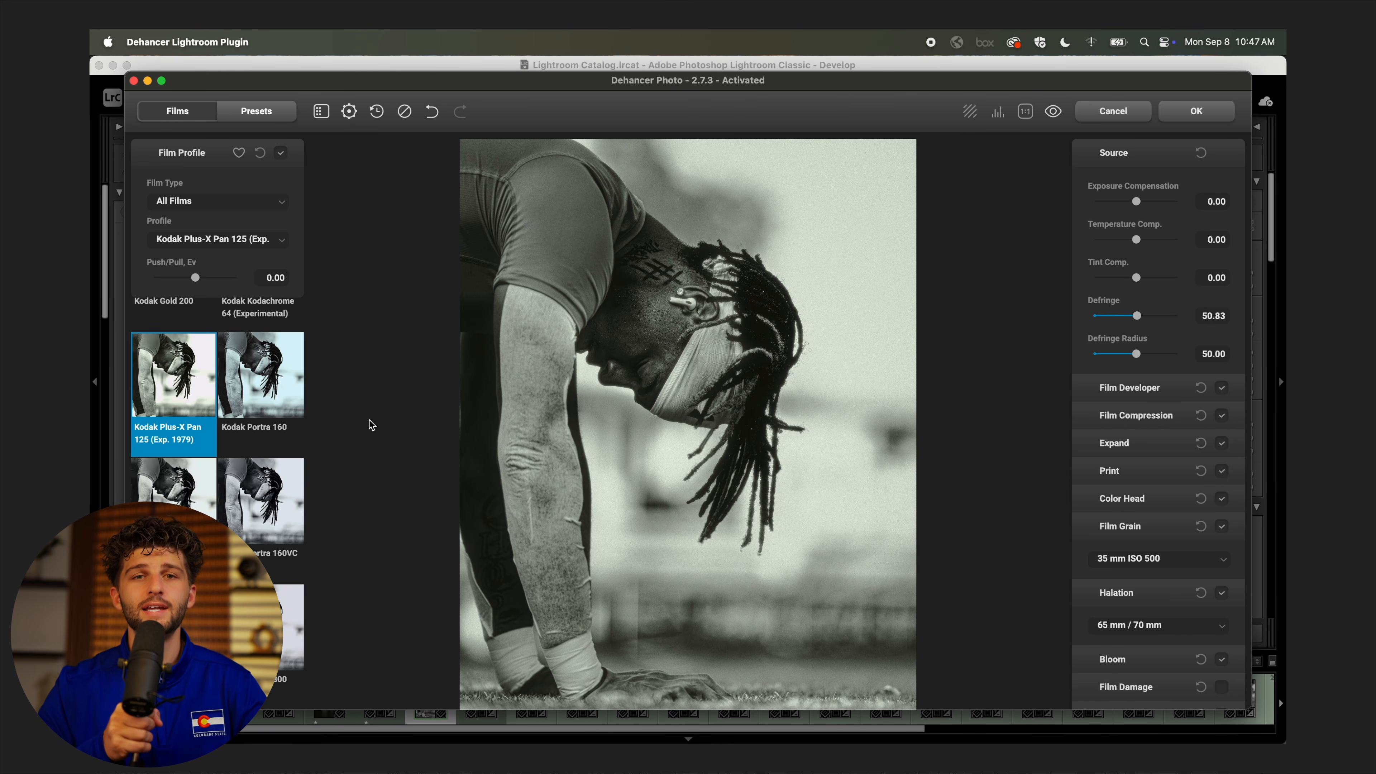
Step: Turn off Halation and review the Bloom formats, keeping Bloom on at 16 mm / Super 16
left_click(1222, 592)
scroll(1228, 623, "down", 2)
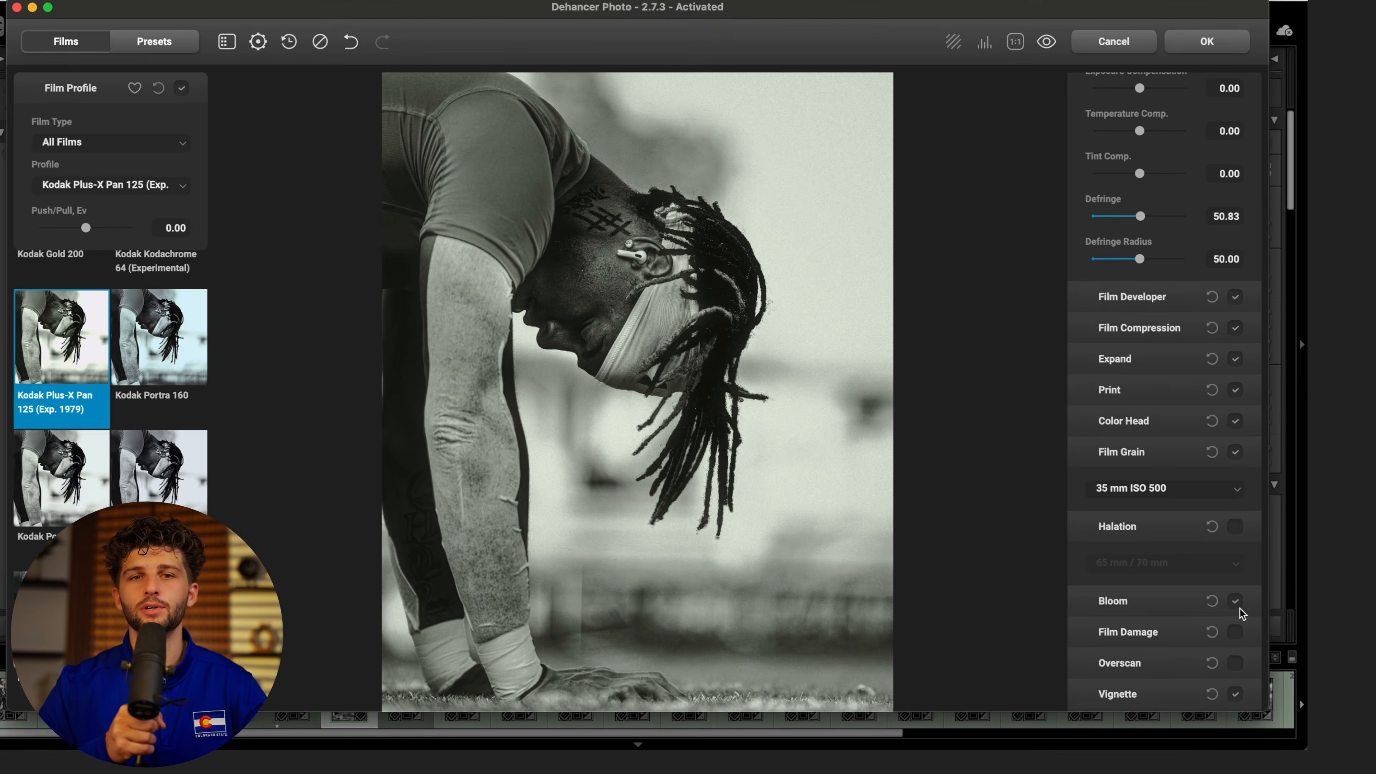
left_click(1186, 617)
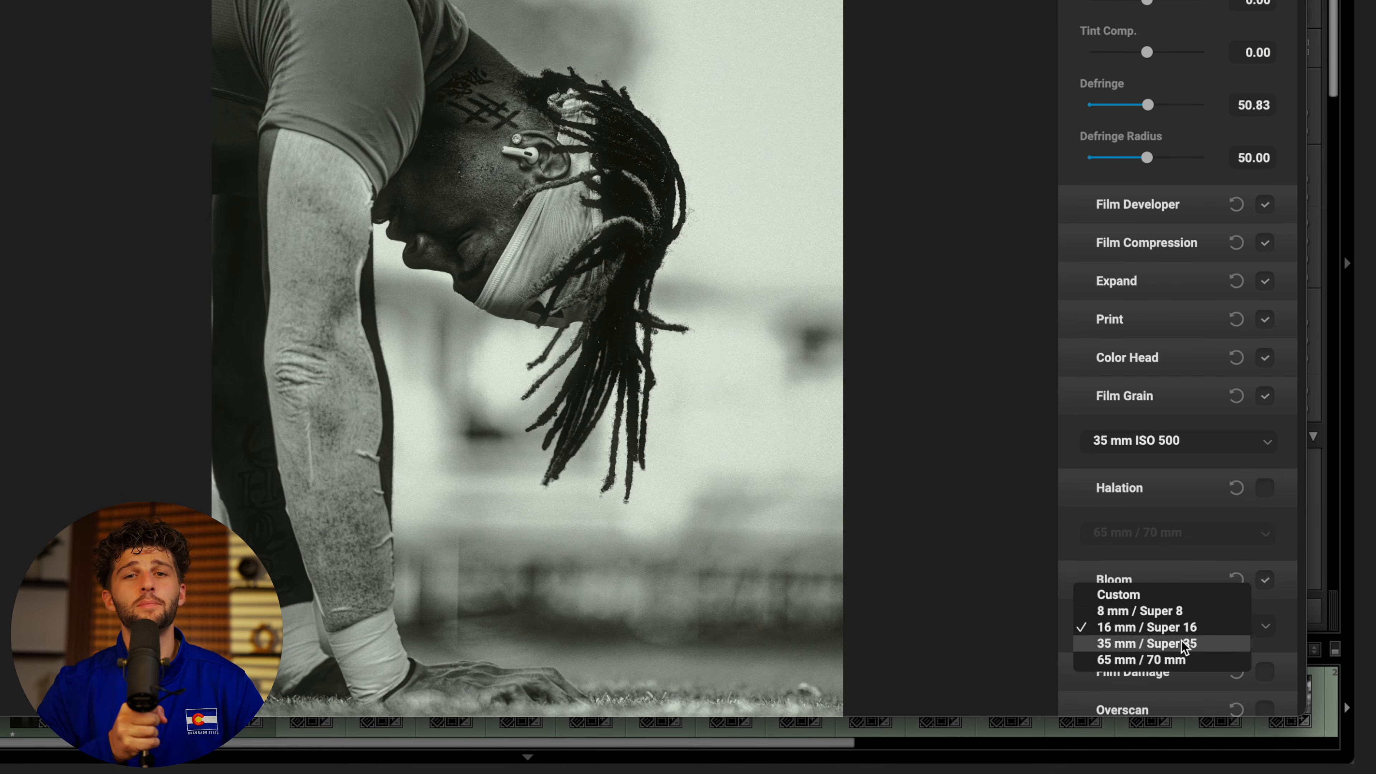
left_click(1179, 611)
left_click(1177, 631)
left_click(1179, 643)
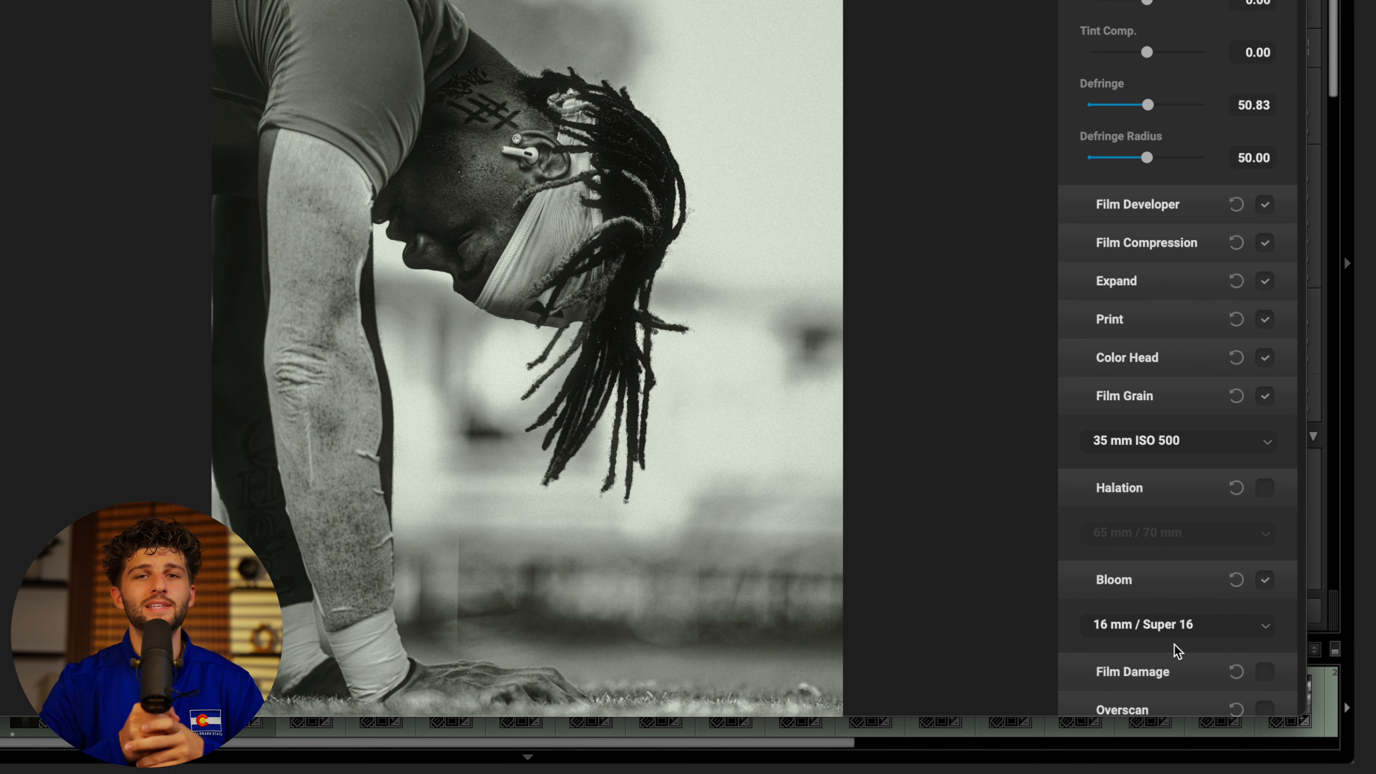
left_click(1266, 581)
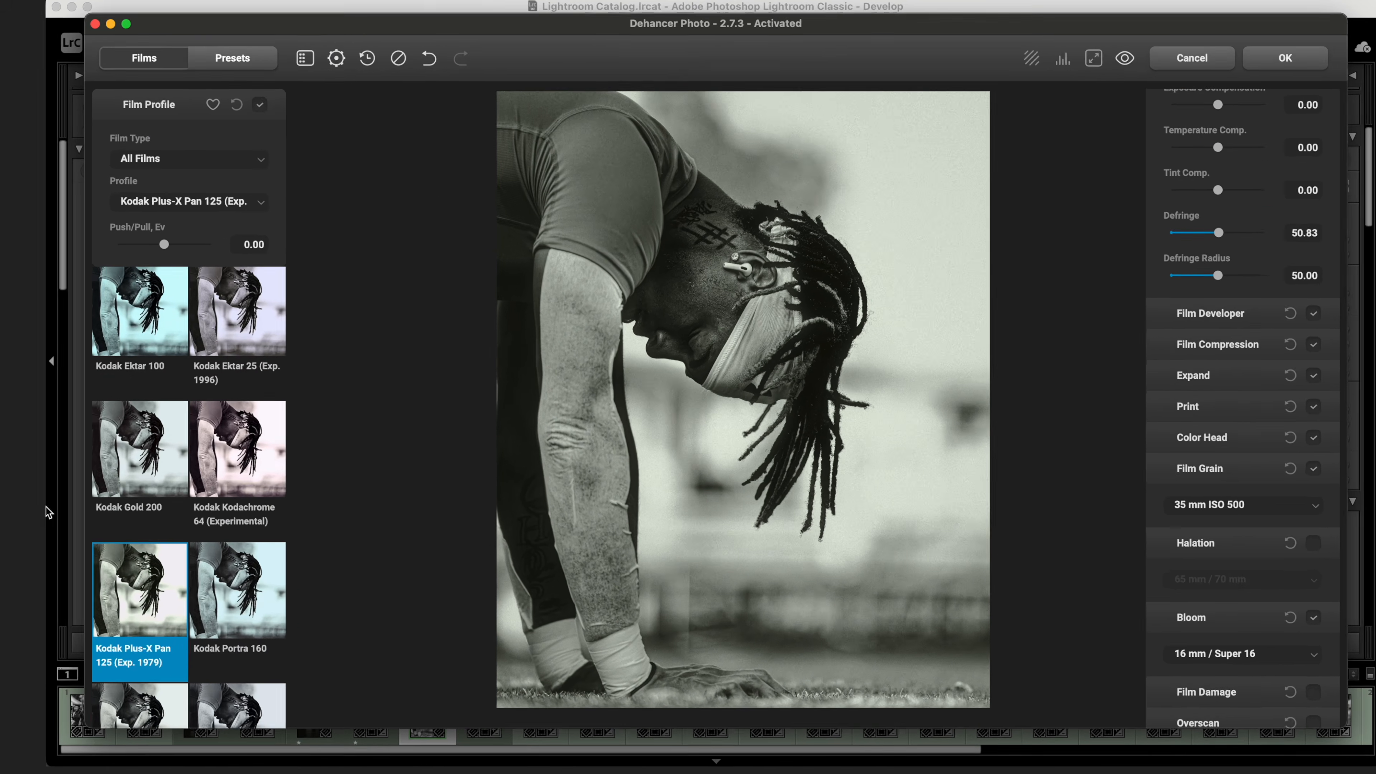
Step: Browse the Kodak film profiles and select one for the photo
scroll(173, 488, "up", 5)
left_click(180, 498)
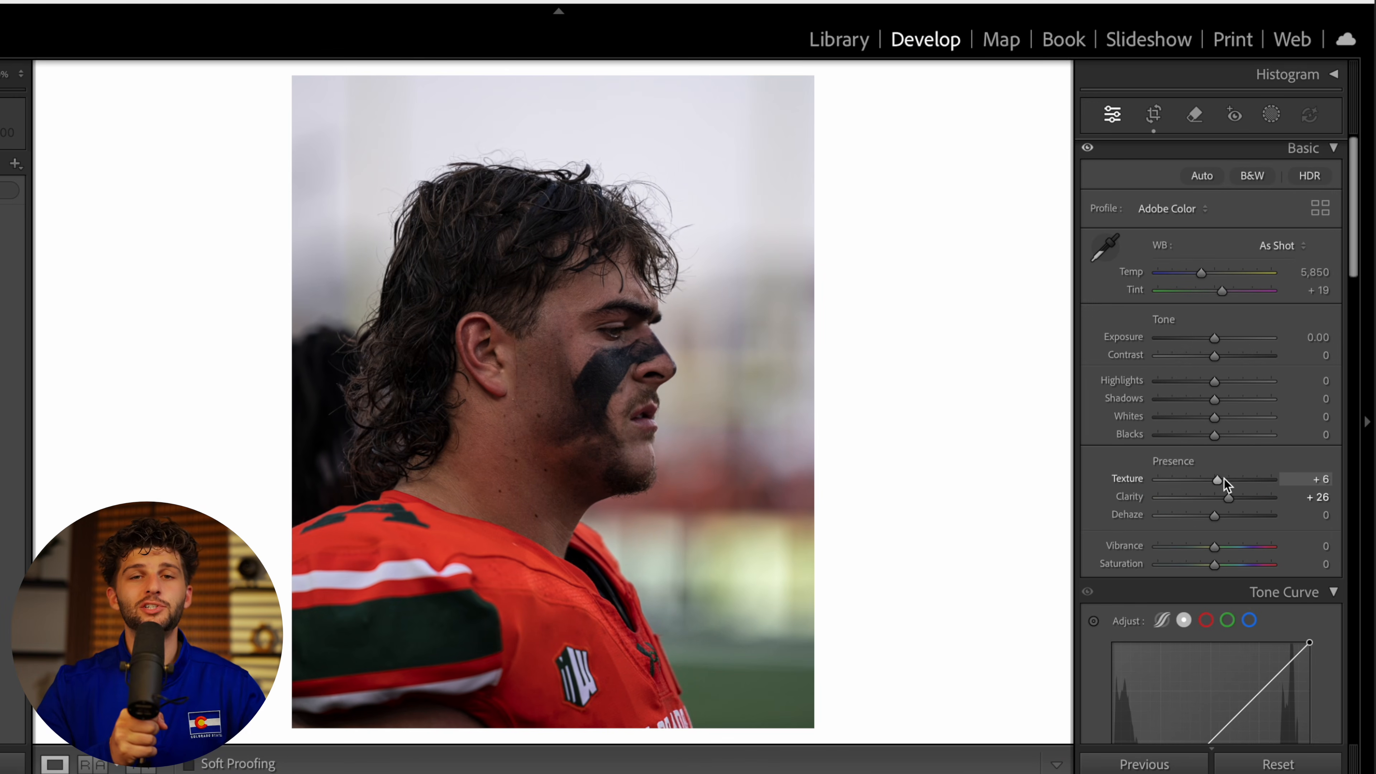
Step: Set Texture to +40 and Exposure to +0.65 on the football player's portrait in Lightroom Classic
left_click_drag(1224, 479, 1241, 479)
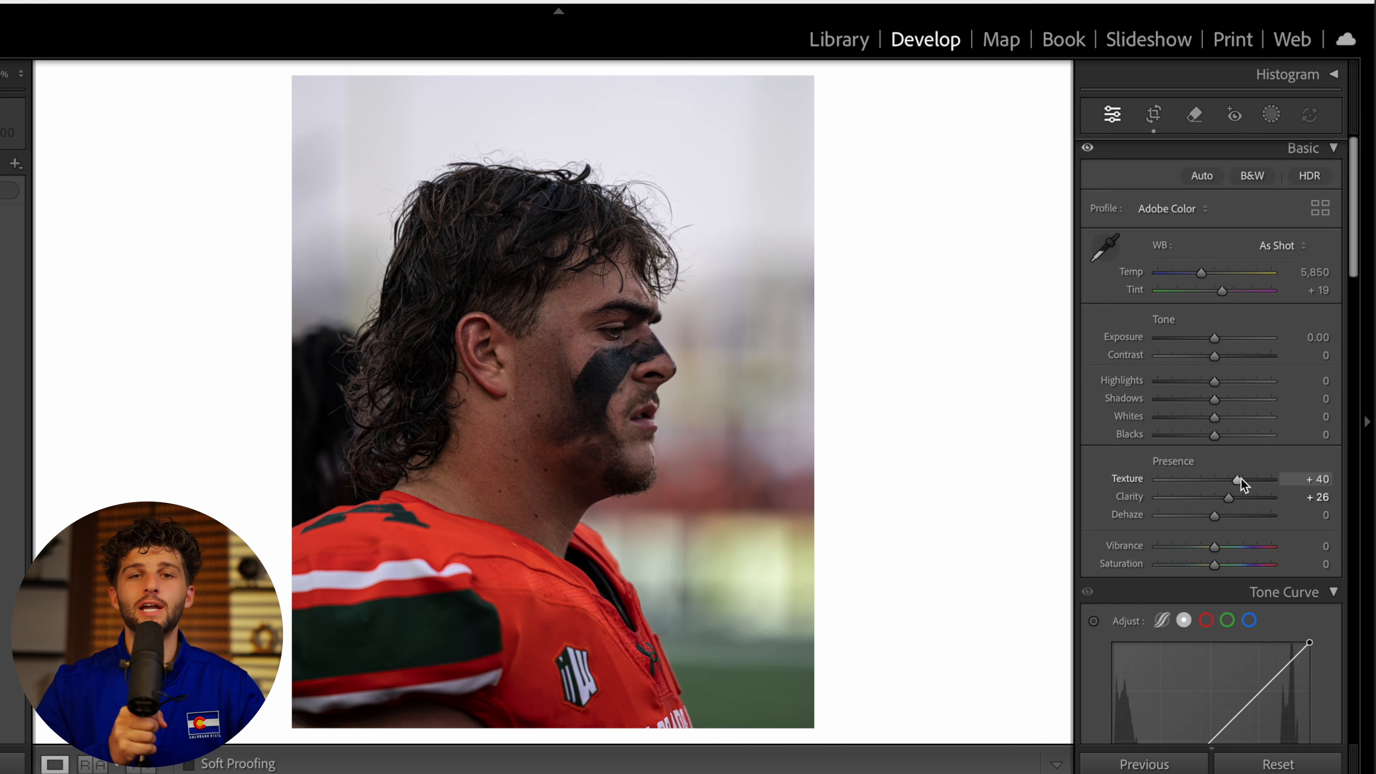
left_click_drag(1216, 338, 1222, 339)
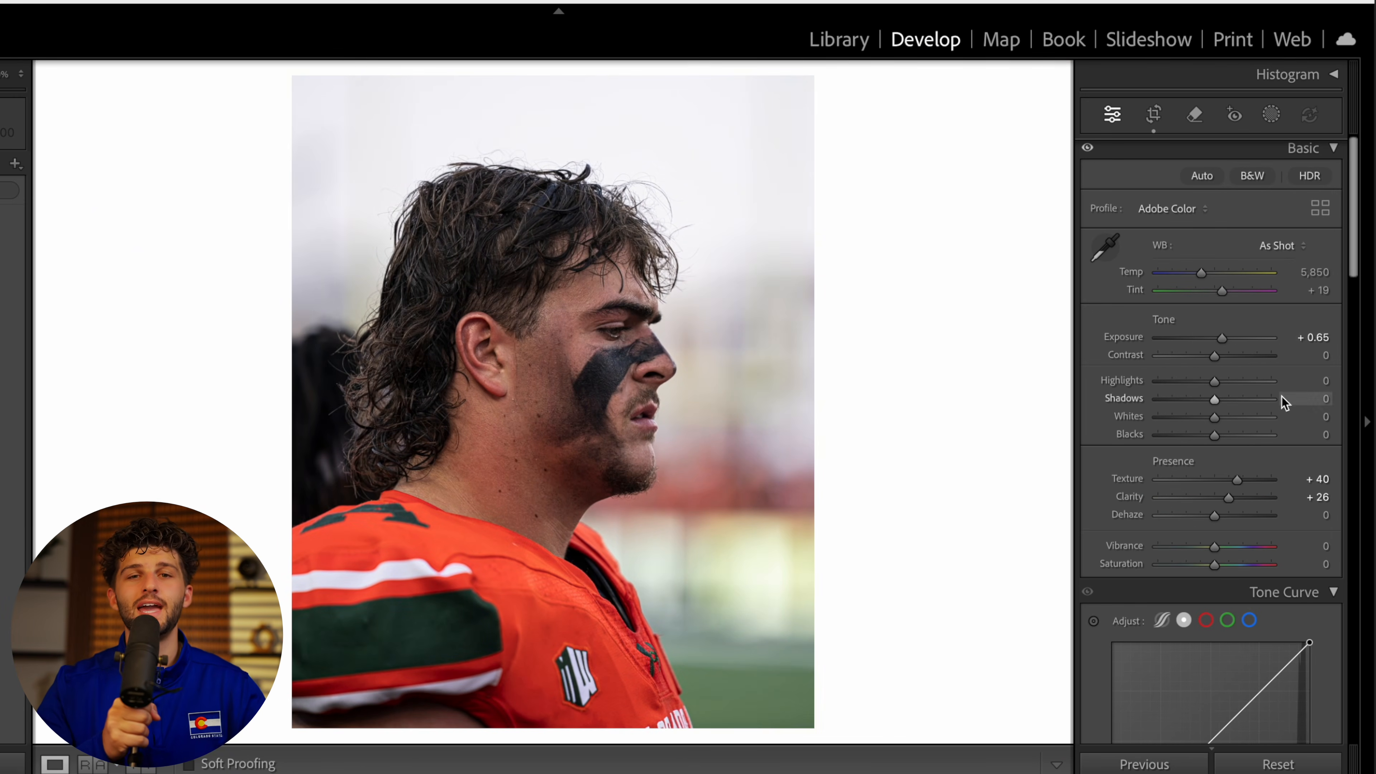
Step: Mask the background, set the mask's Texture to 49 and Dehaze to 29, and compare the photo with the mask hidden
left_click(1271, 115)
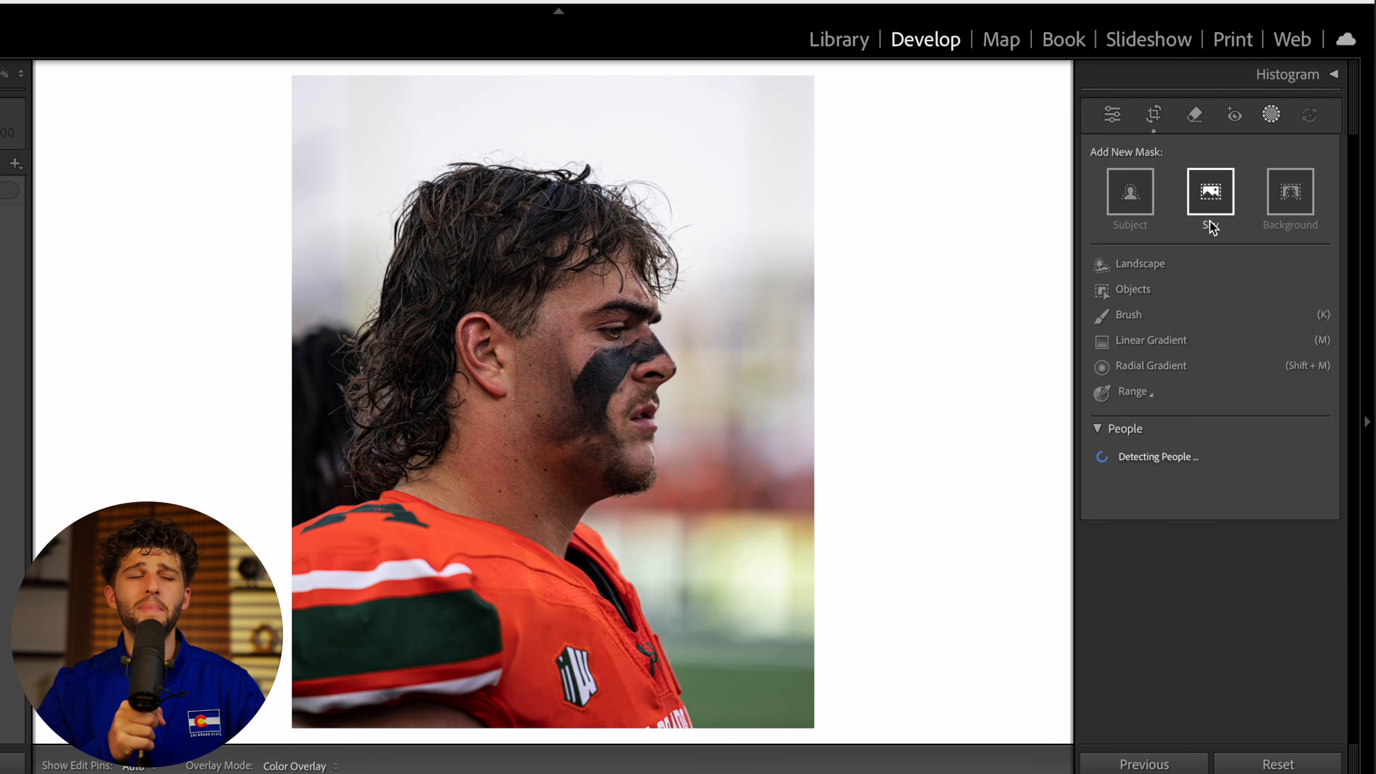
left_click(1290, 195)
scroll(1213, 520, "down", 10)
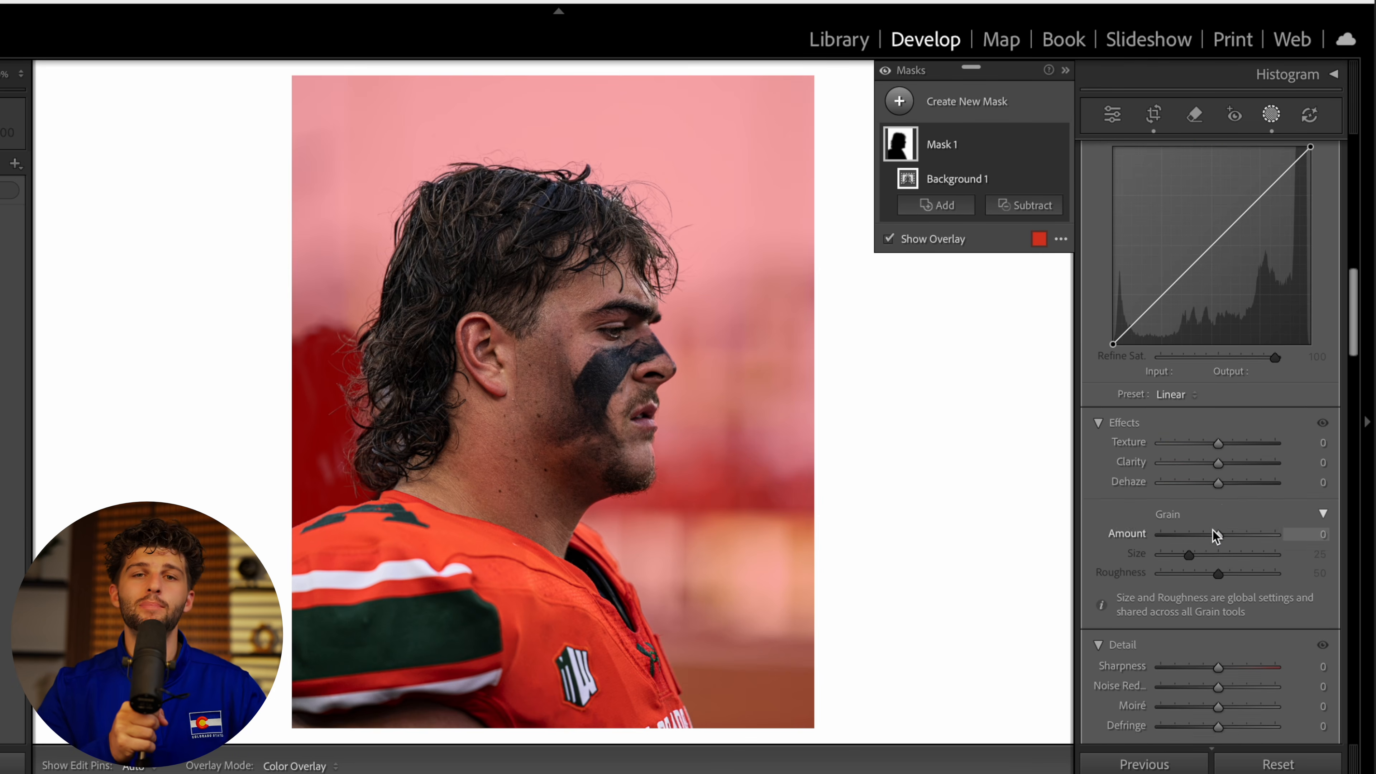
left_click_drag(1218, 498, 1246, 460)
scroll(1199, 394, "up", 5)
left_click(1060, 147)
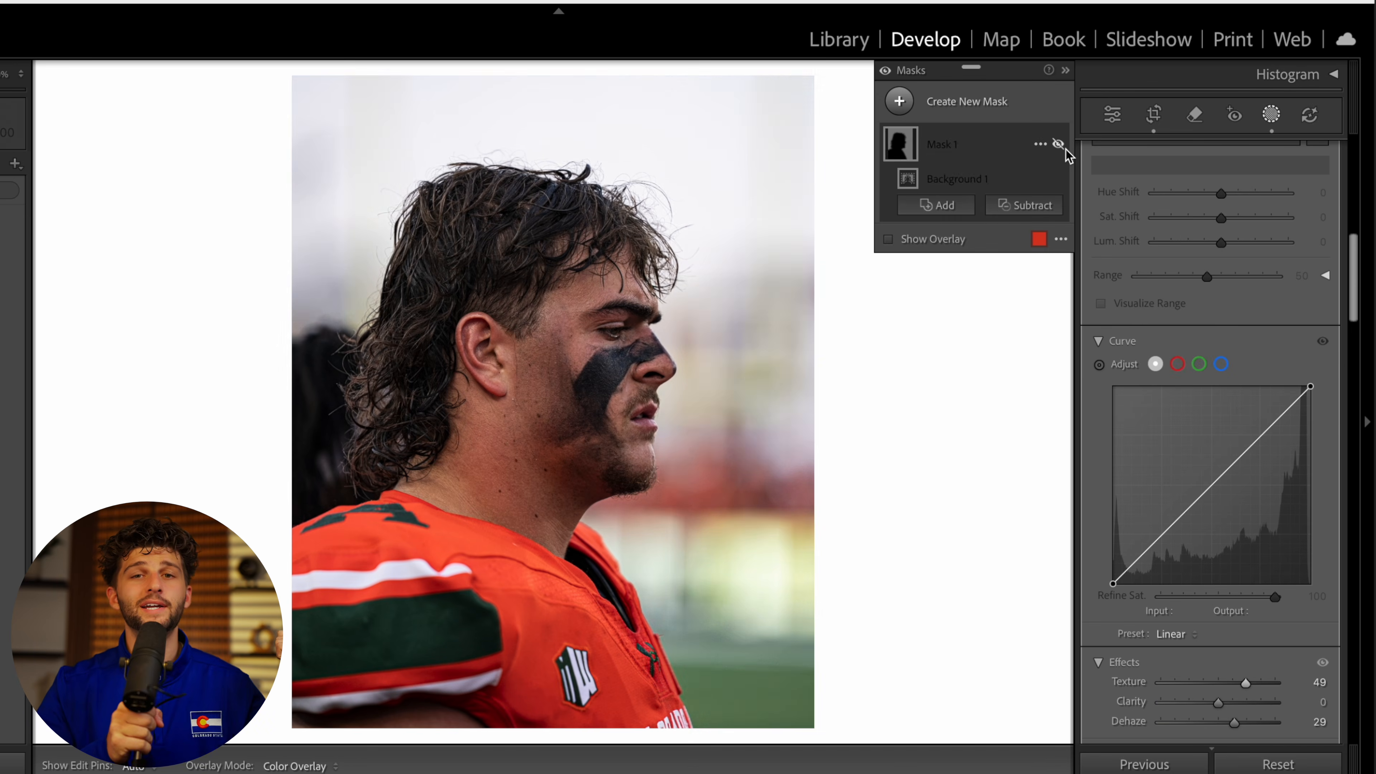
Step: Set the whole photo's Exposure to +0.95, Contrast to +17, Highlights to −54, Shadows to −3 and Dehaze to +16
left_click(1112, 114)
scroll(1239, 247, "up", 15)
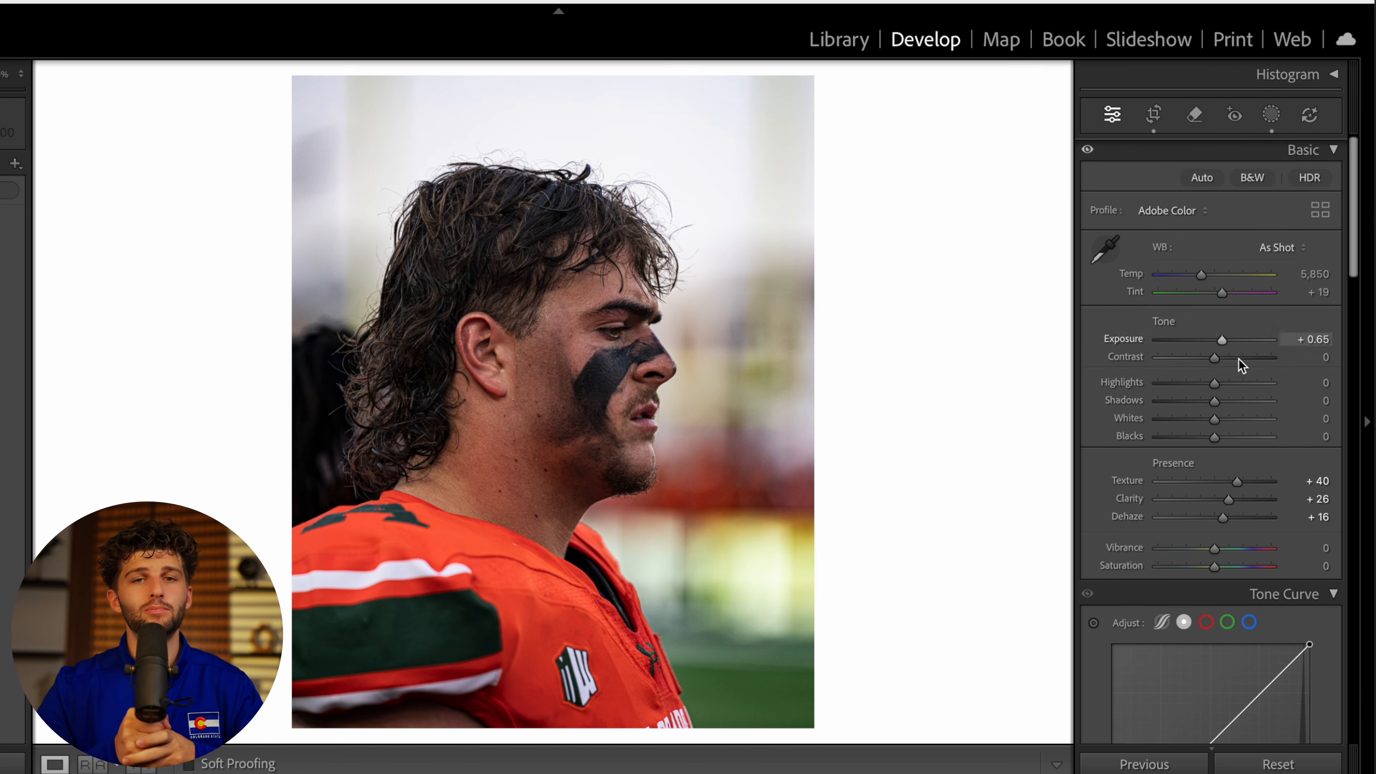
left_click_drag(1225, 341, 1226, 341)
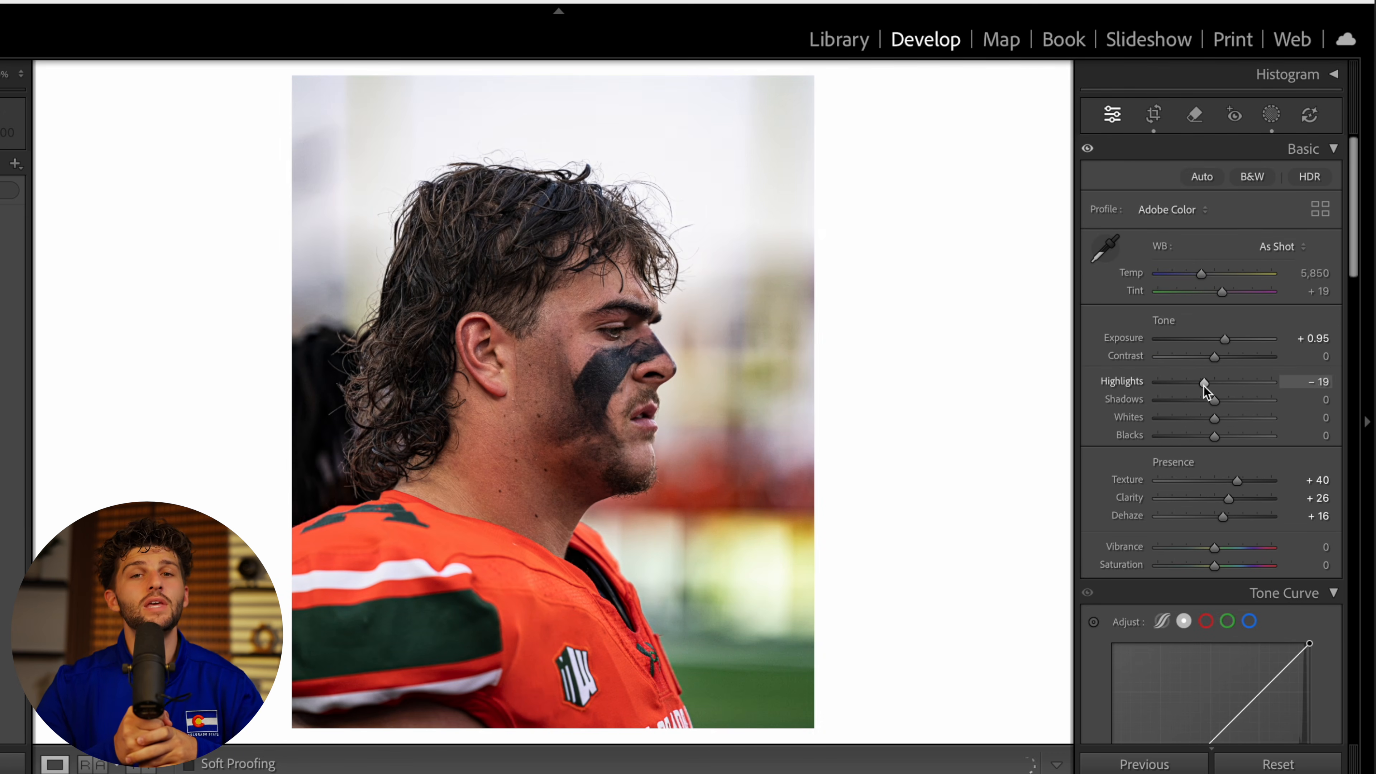
left_click_drag(1204, 386, 1223, 356)
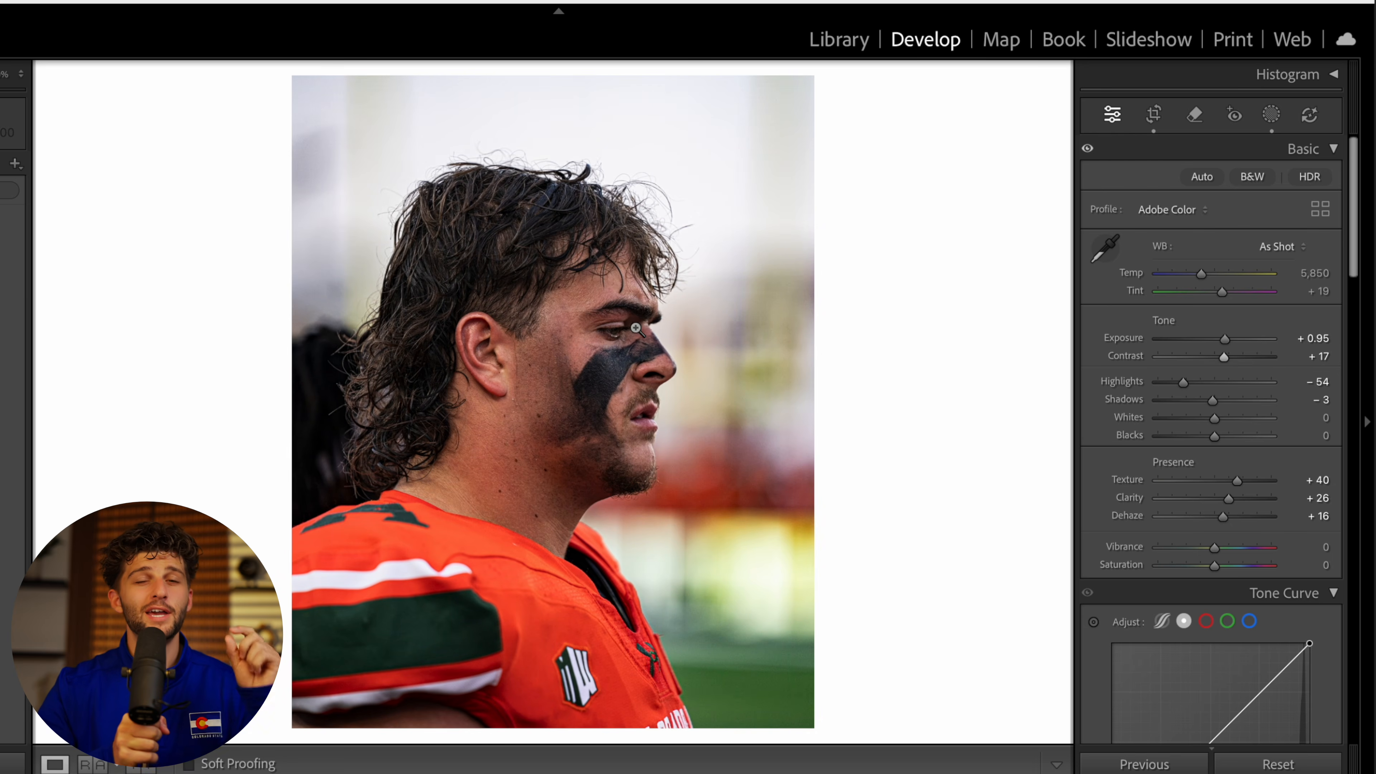
Step: Paint a brush mask over the player's eye and raise the mask's Exposure
left_click(622, 326)
left_click(1281, 115)
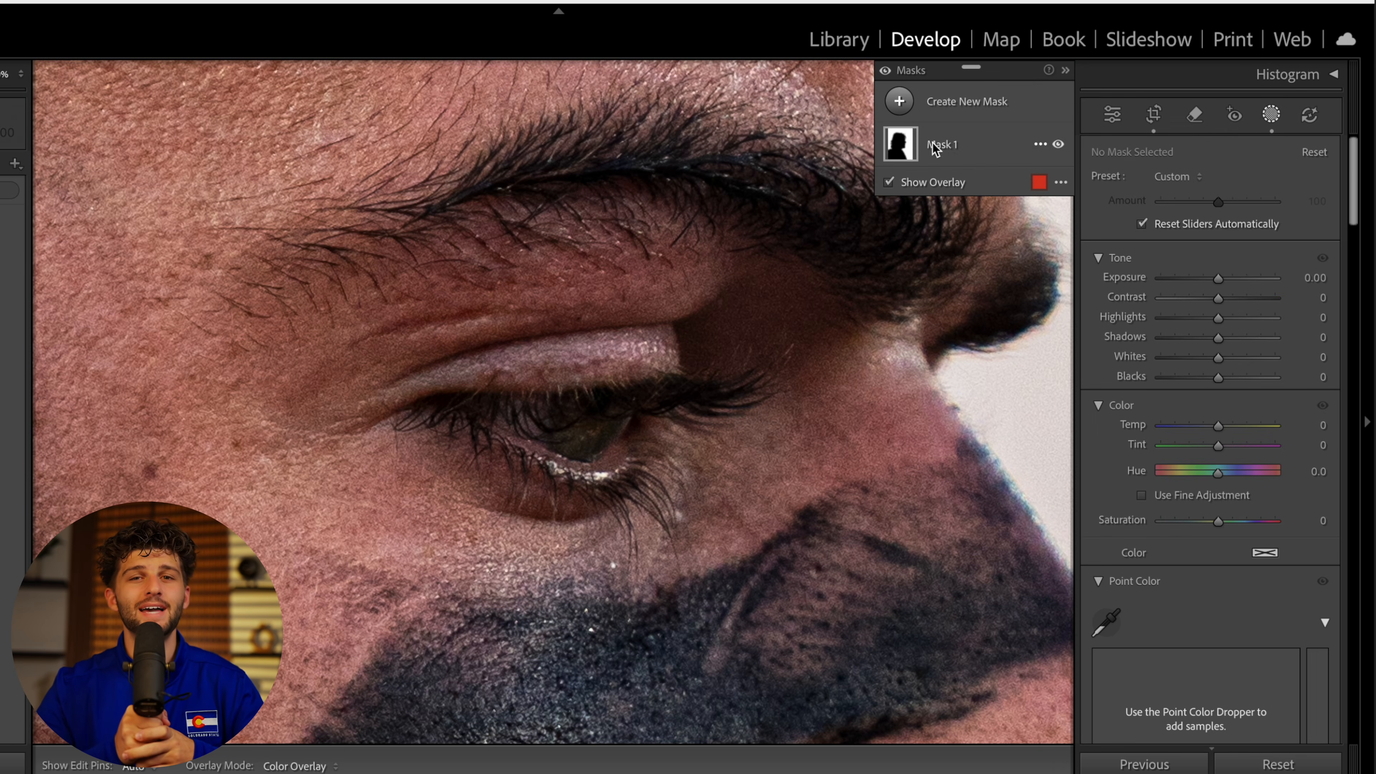
left_click(951, 101)
left_click(975, 288)
left_click_drag(500, 411, 542, 436)
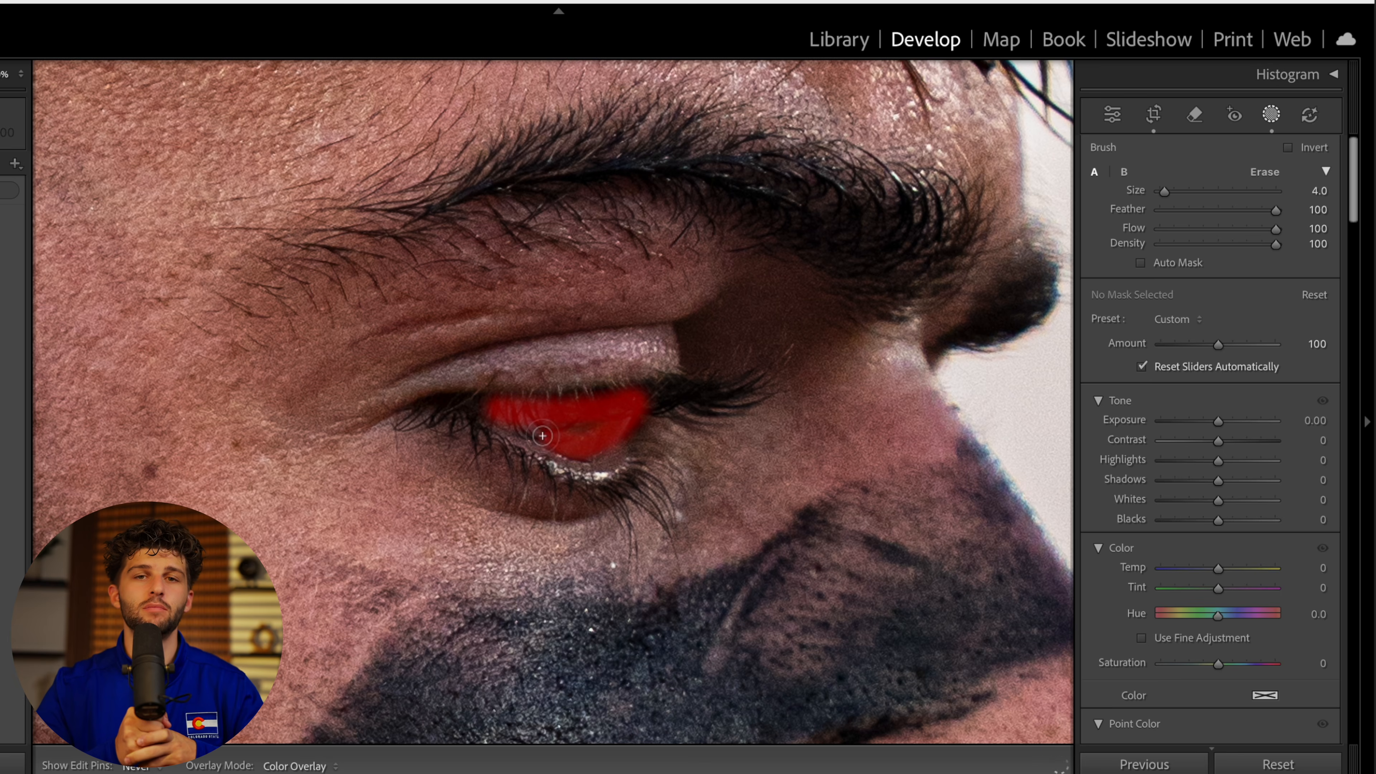
left_click_drag(1219, 421, 1235, 423)
key("shift+w")
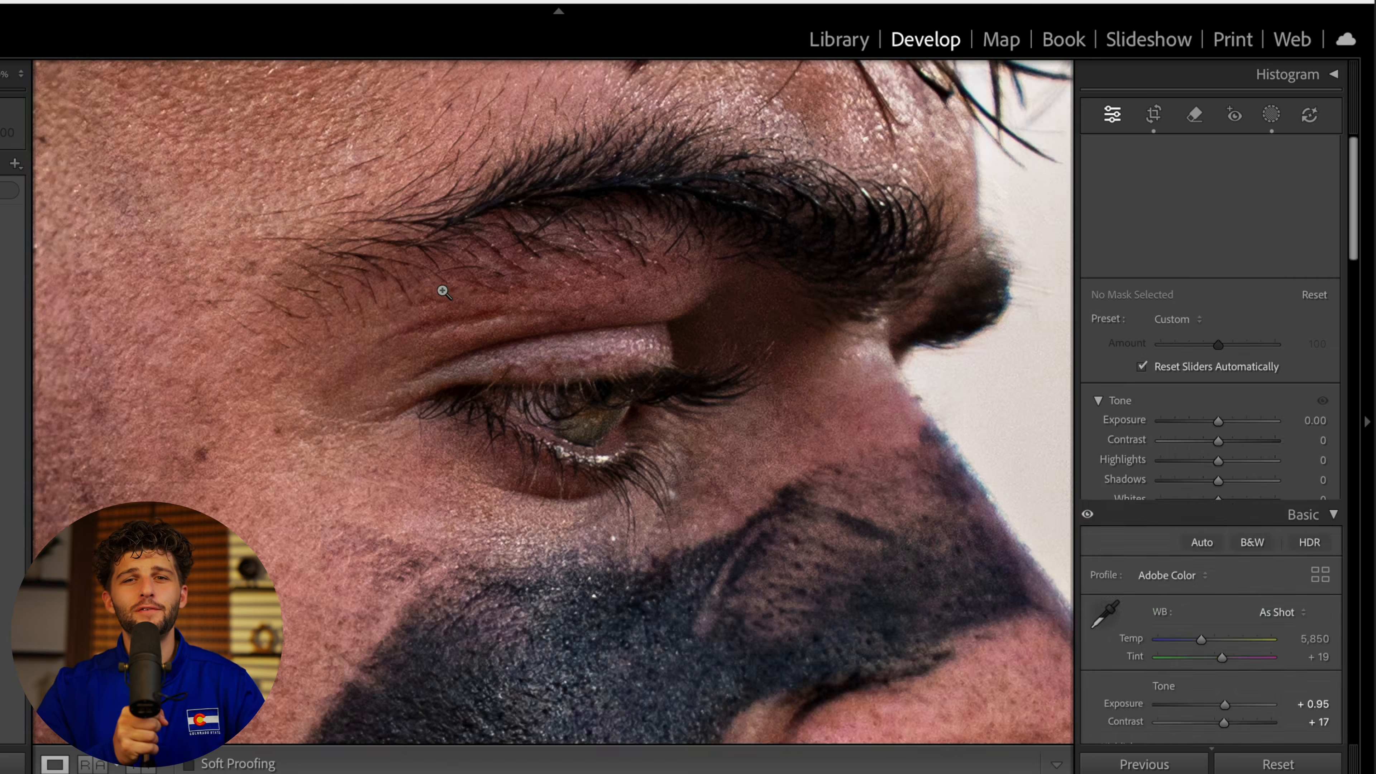
left_click(442, 290)
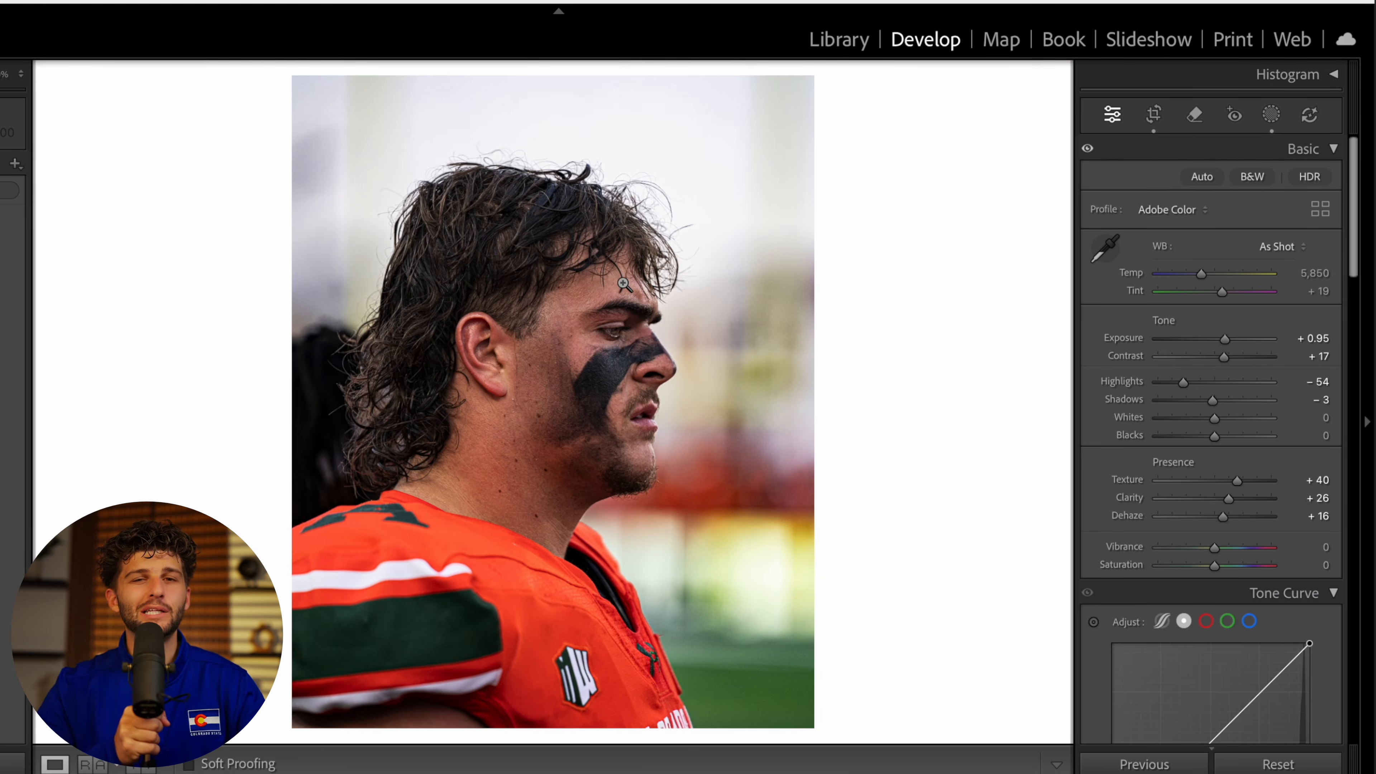
Step: Paint large soft brush masks over the lower-left and upper-right areas of the portrait and adjust each mask's tone
left_click(1281, 122)
left_click(969, 107)
left_click(987, 298)
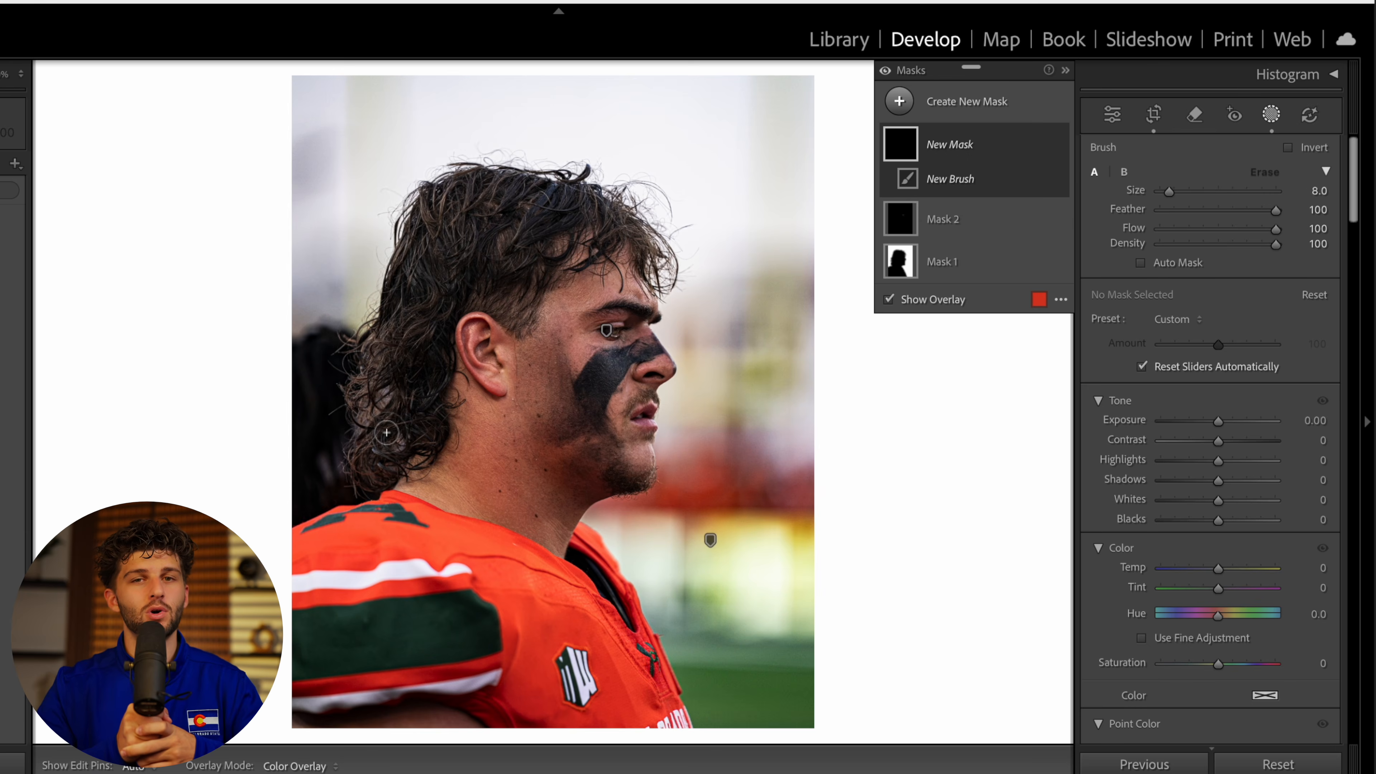
left_click_drag(396, 695, 542, 370)
left_click_drag(1218, 441, 1238, 441)
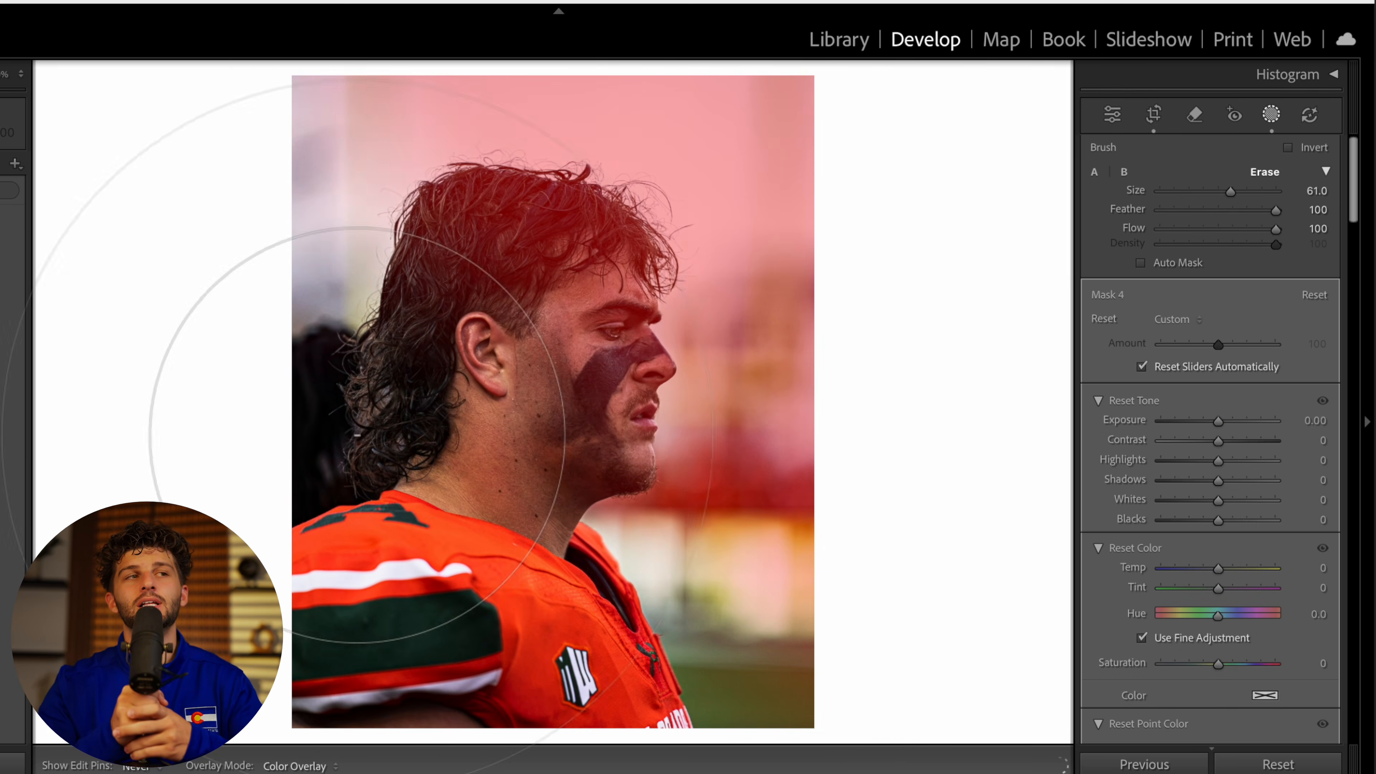
left_click_drag(1219, 421, 1226, 462)
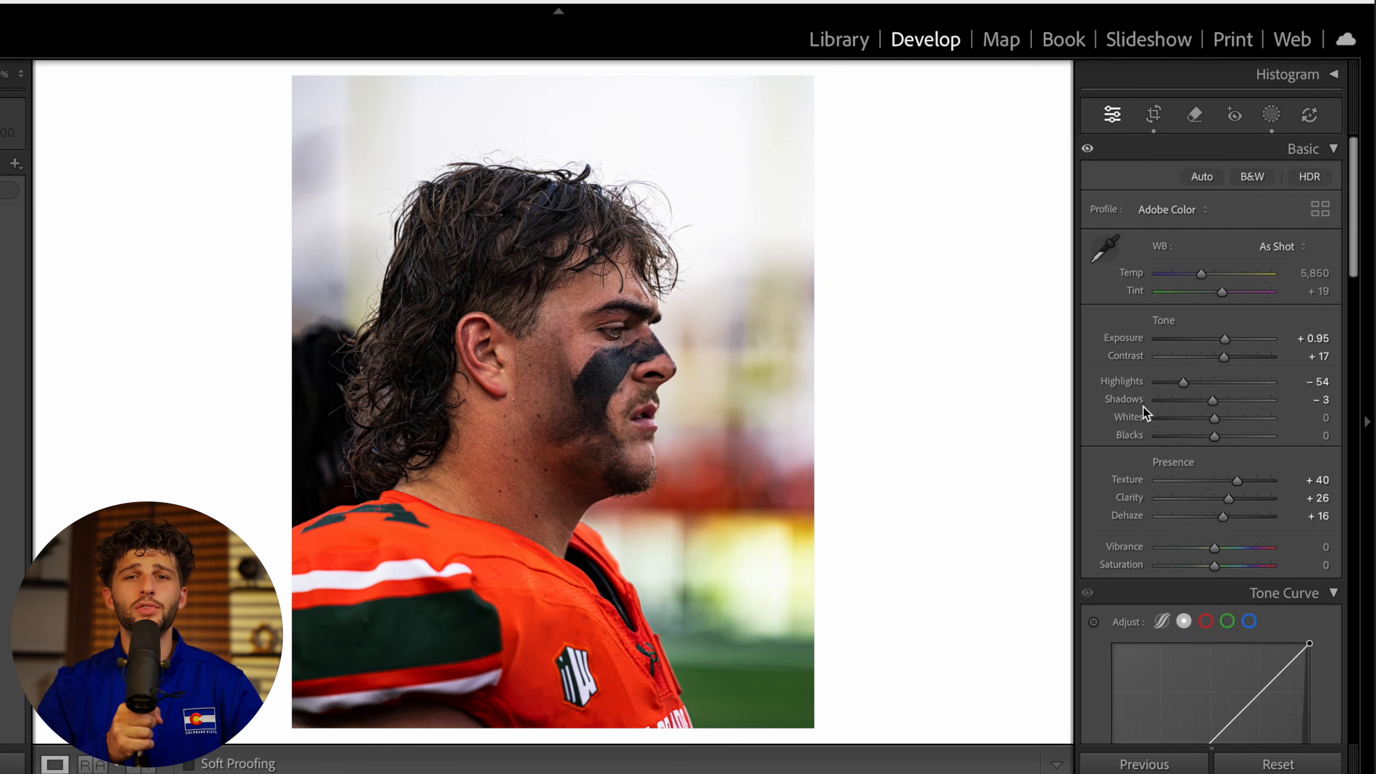
Step: Apply Denoise at 30 and inspect the forehead skin up close
scroll(1138, 391, "down", 15)
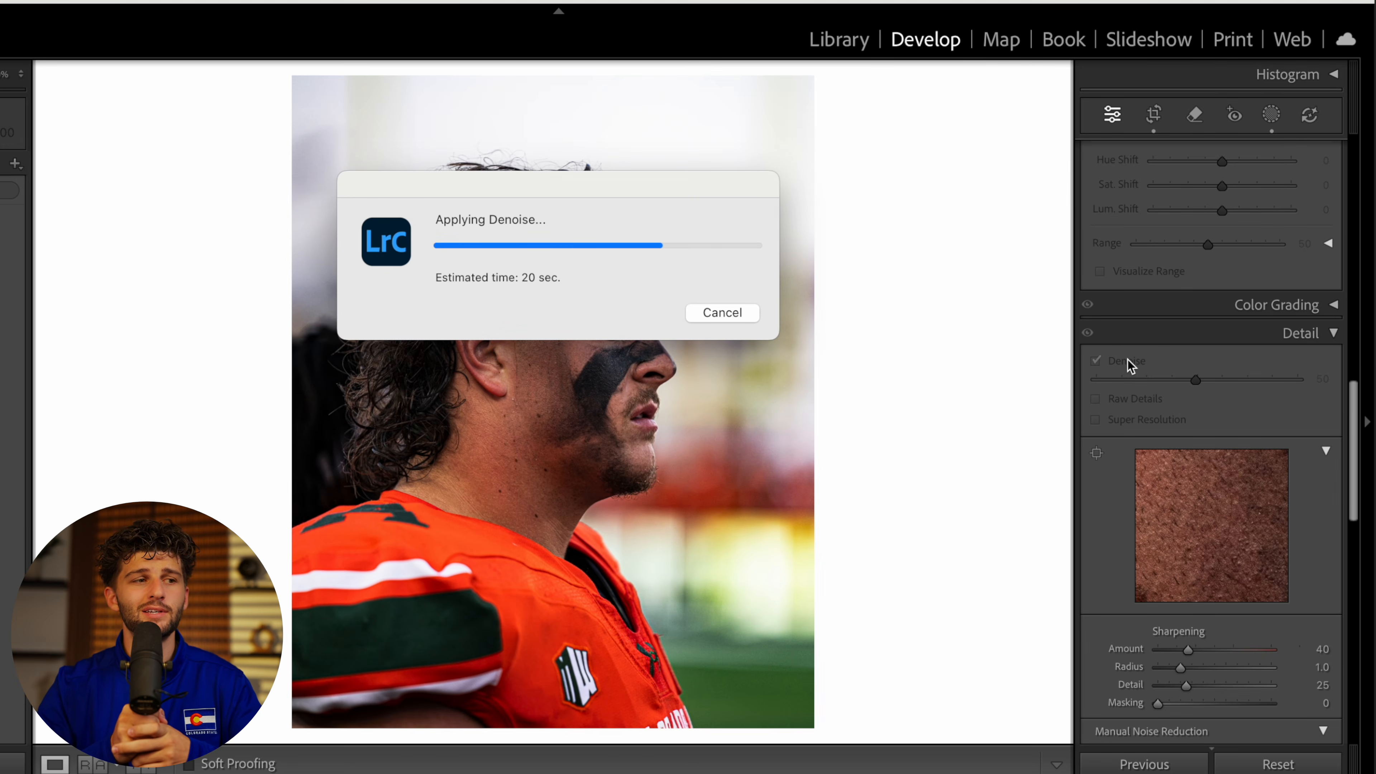
left_click(1321, 378)
type("3")
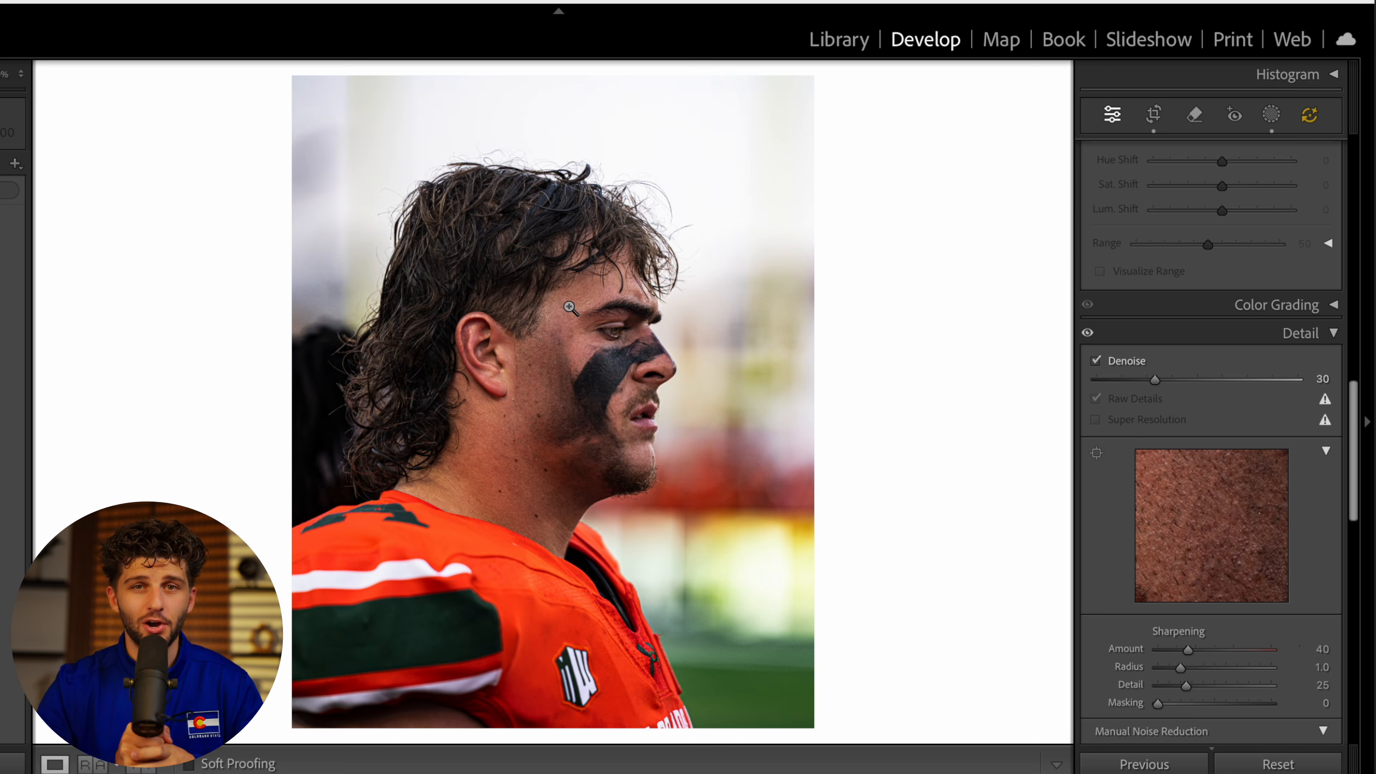
left_click(569, 307)
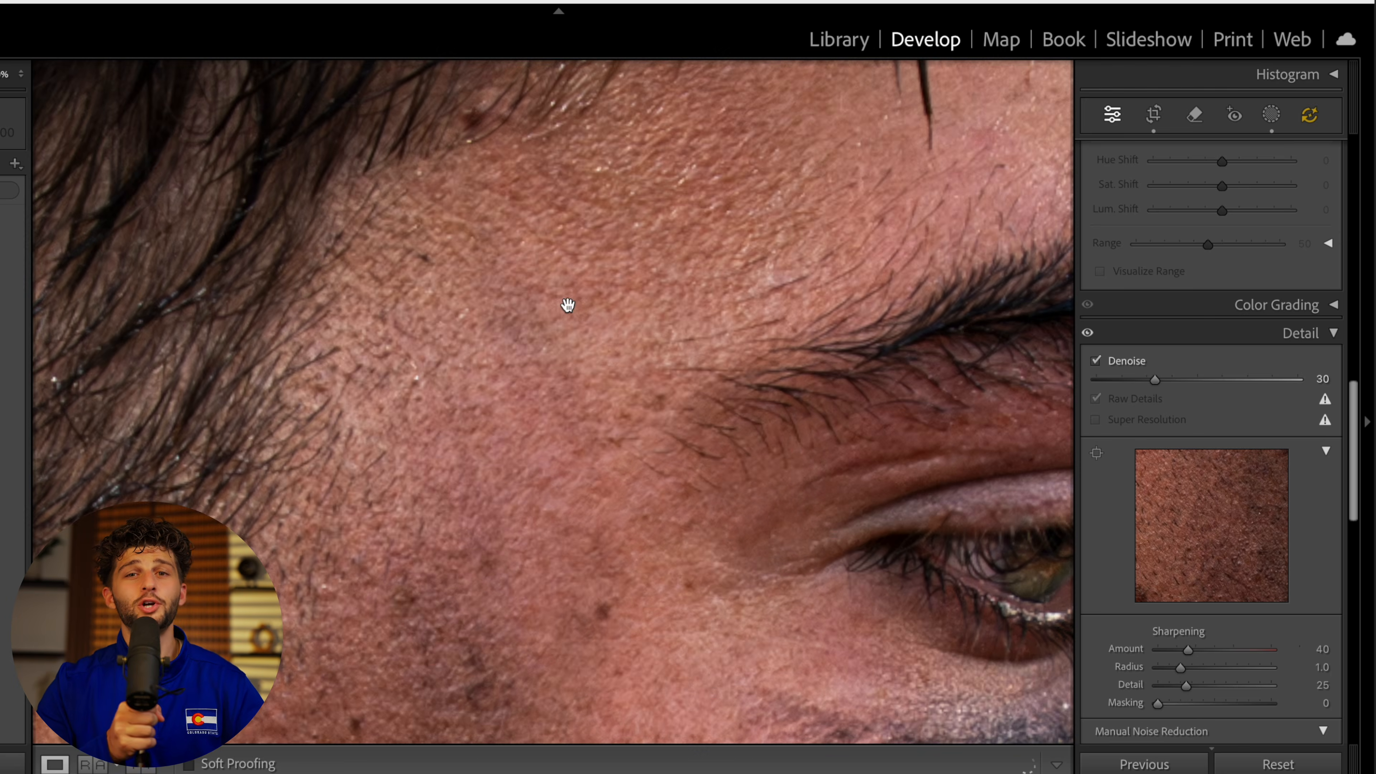
left_click(568, 305)
Step: Paint a new brush mask over the eye black on the player's cheek and nose, using a Flow of 26 for the faded edge
scroll(567, 305, "down", 4)
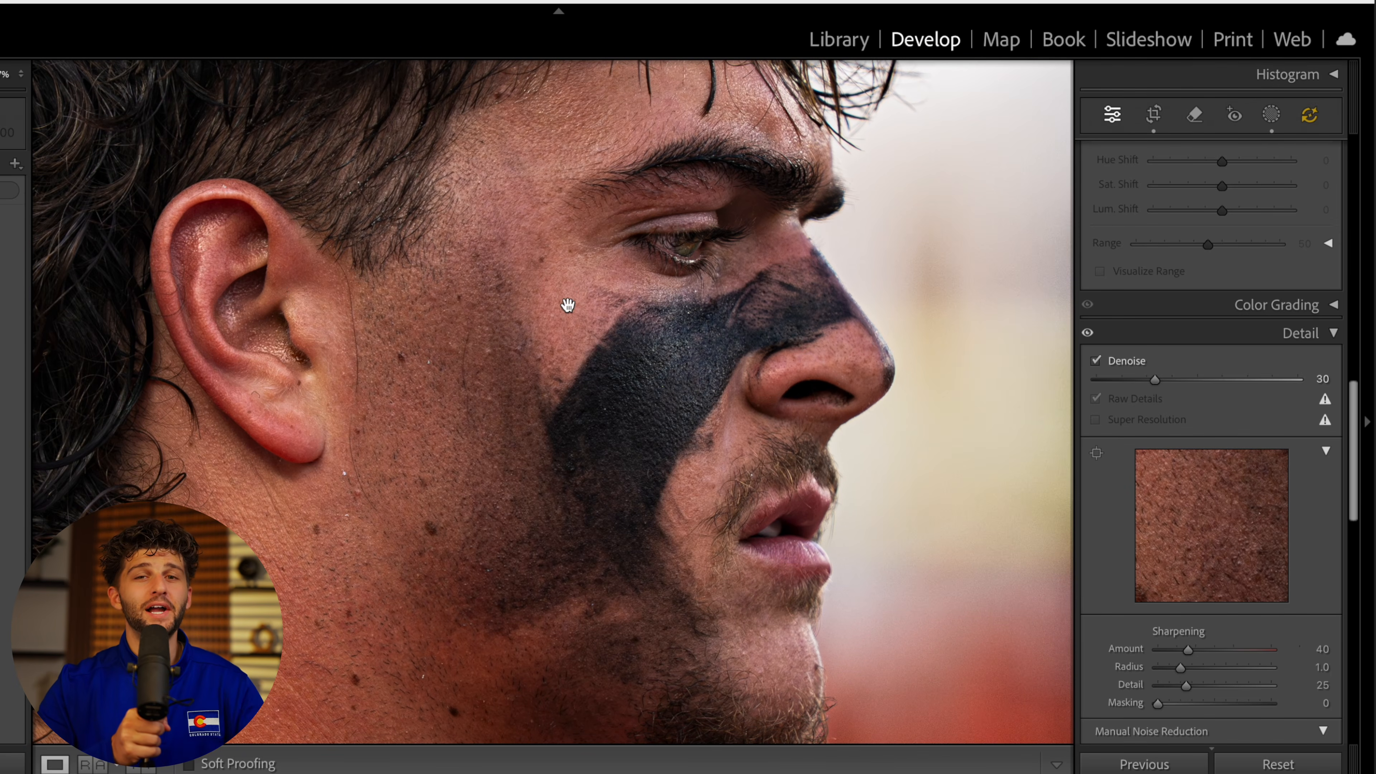
left_click(1271, 114)
left_click_drag(630, 339, 599, 396)
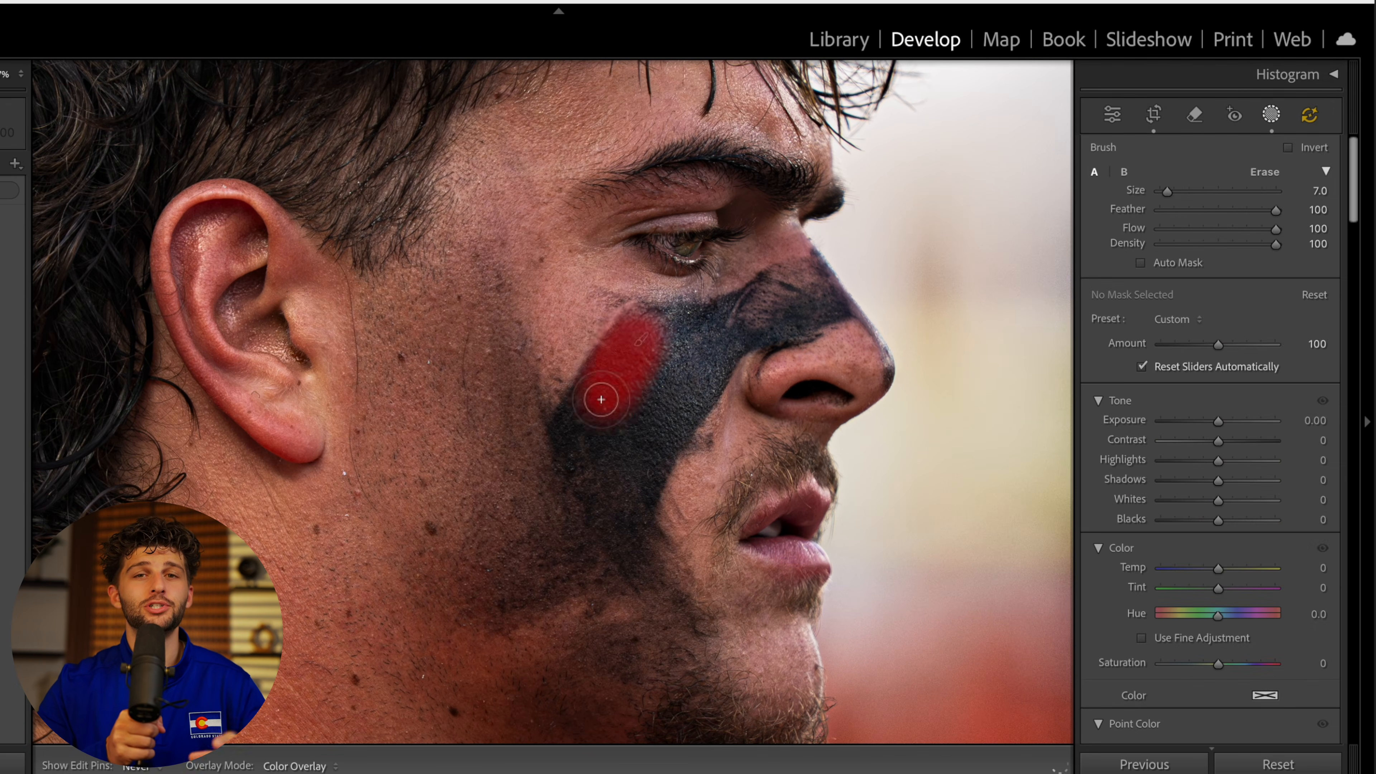
mouse_move(764, 333)
left_mouse_down()
mouse_move(792, 314)
mouse_move(644, 527)
left_mouse_up()
left_click_drag(1276, 229, 1189, 228)
left_click_drag(612, 586, 665, 569)
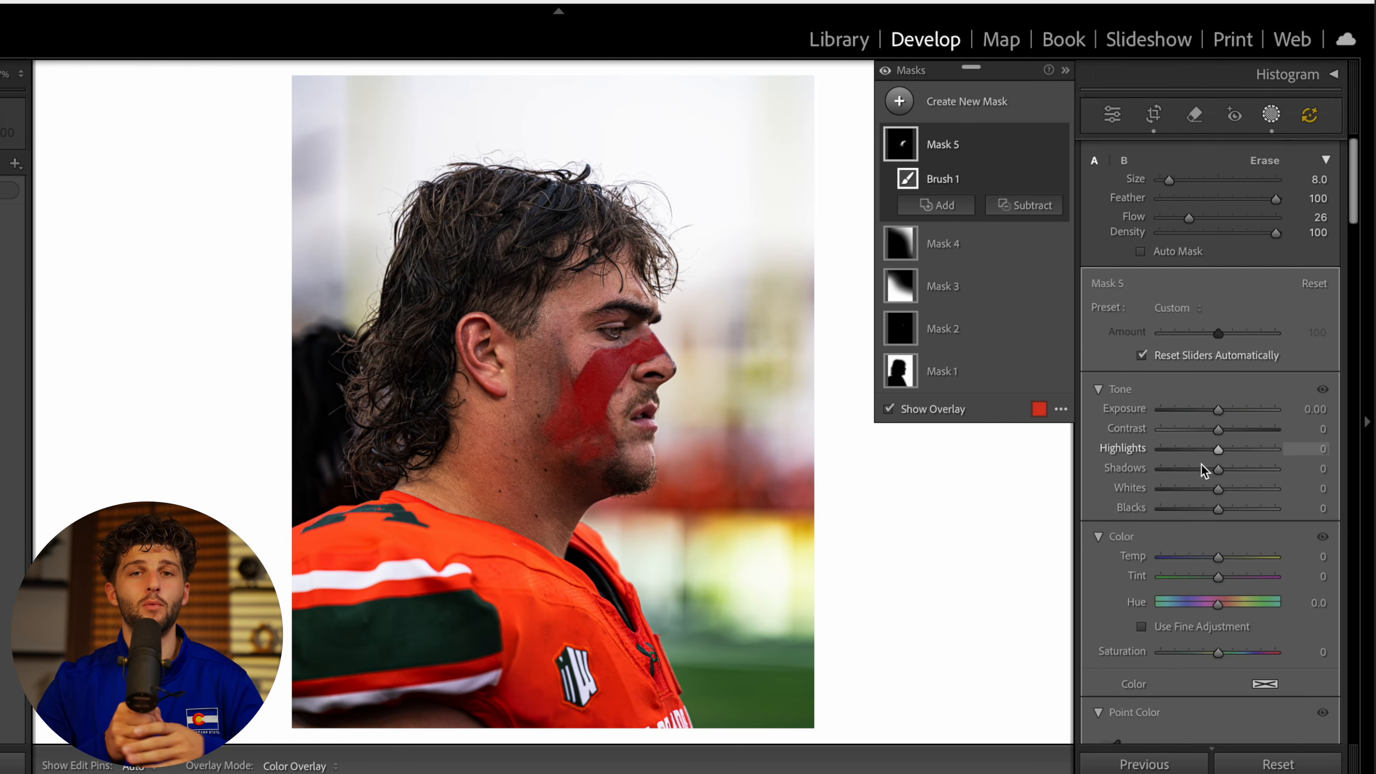
Step: Adjust the tone and effects of the eye-black mask to give the face paint more contrast and texture
scroll(1202, 464, "down", 3)
left_click_drag(1218, 325, 1240, 300)
scroll(1201, 343, "down", 9)
scroll(1201, 343, "down", 3)
left_click_drag(1219, 456, 1235, 457)
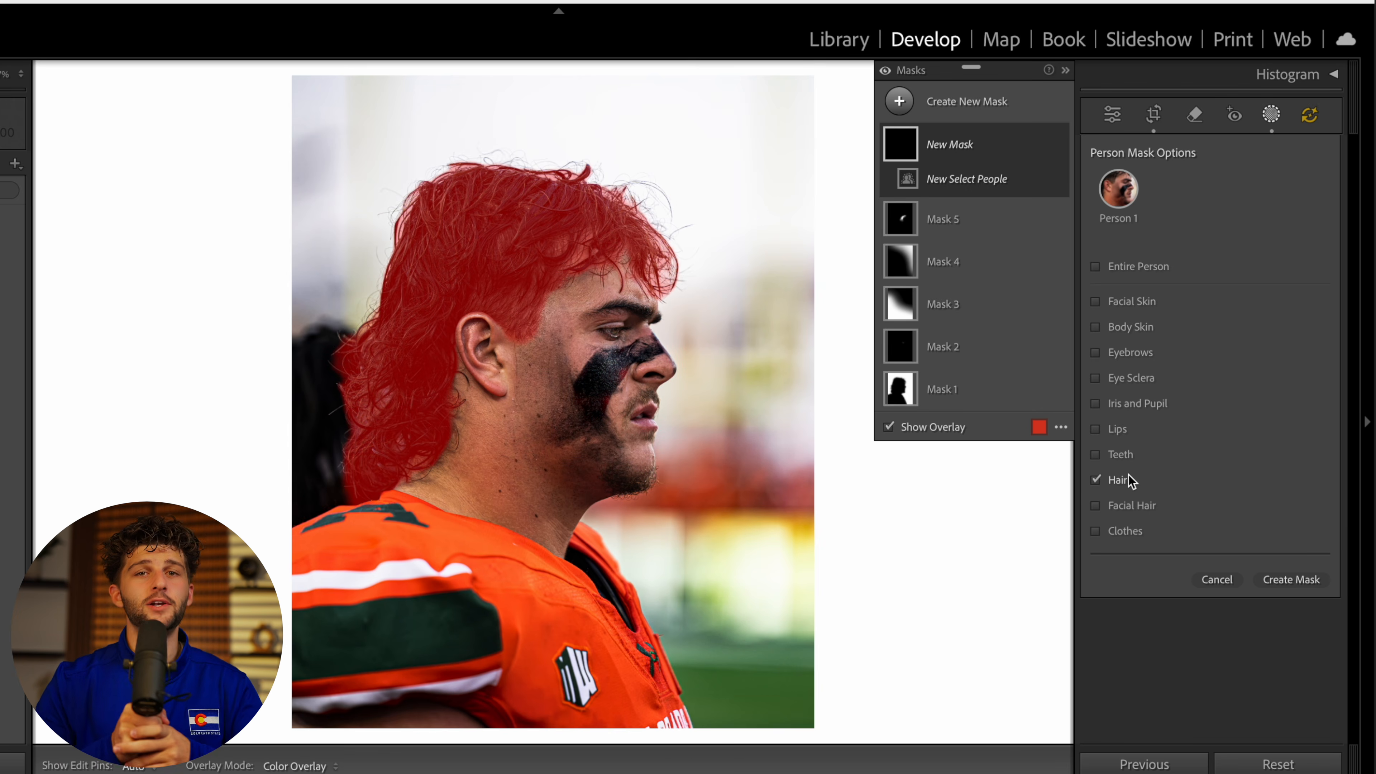
Step: Create a mask of the player's hair, raise its Exposure and Shadows, and strengthen its detail
left_click(1292, 579)
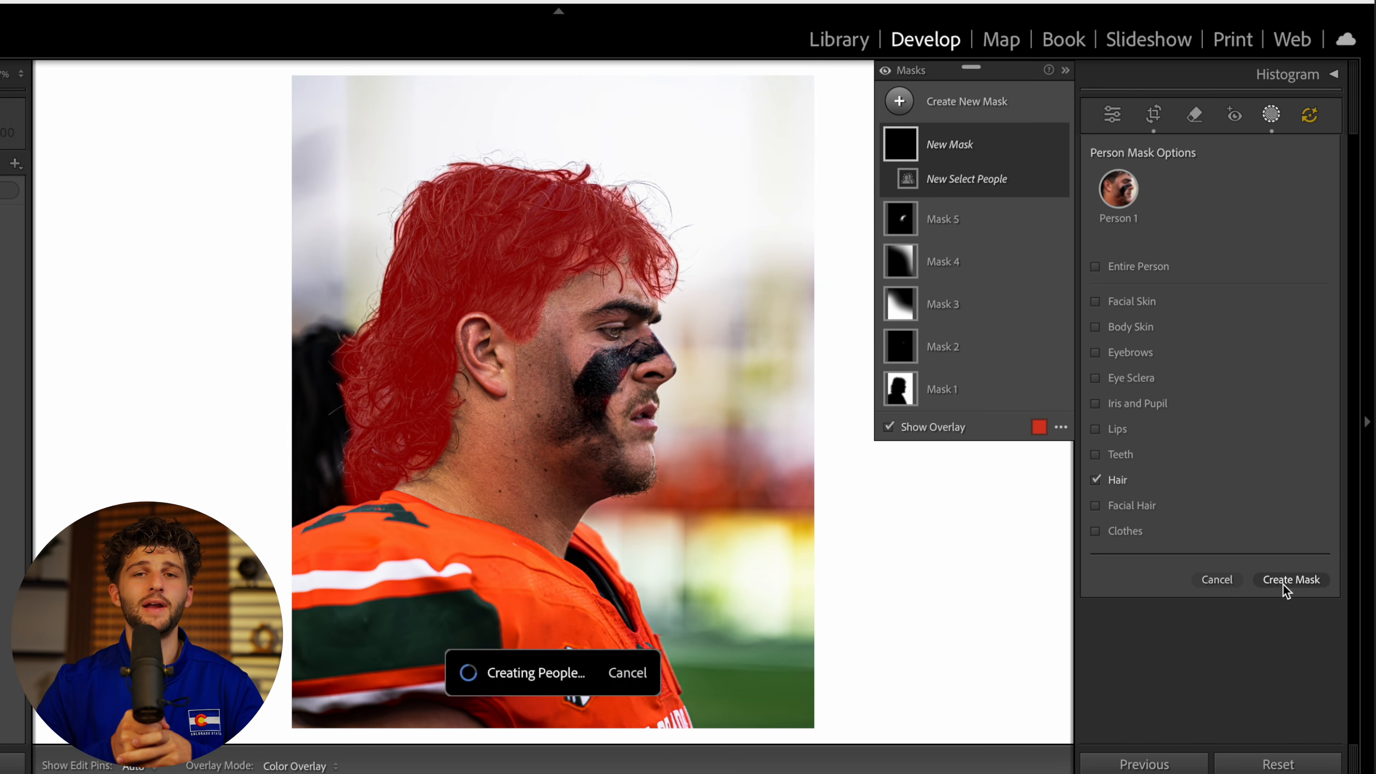
left_click_drag(1218, 342, 1226, 341)
left_click_drag(1219, 402, 1223, 403)
scroll(1217, 412, "down", 10)
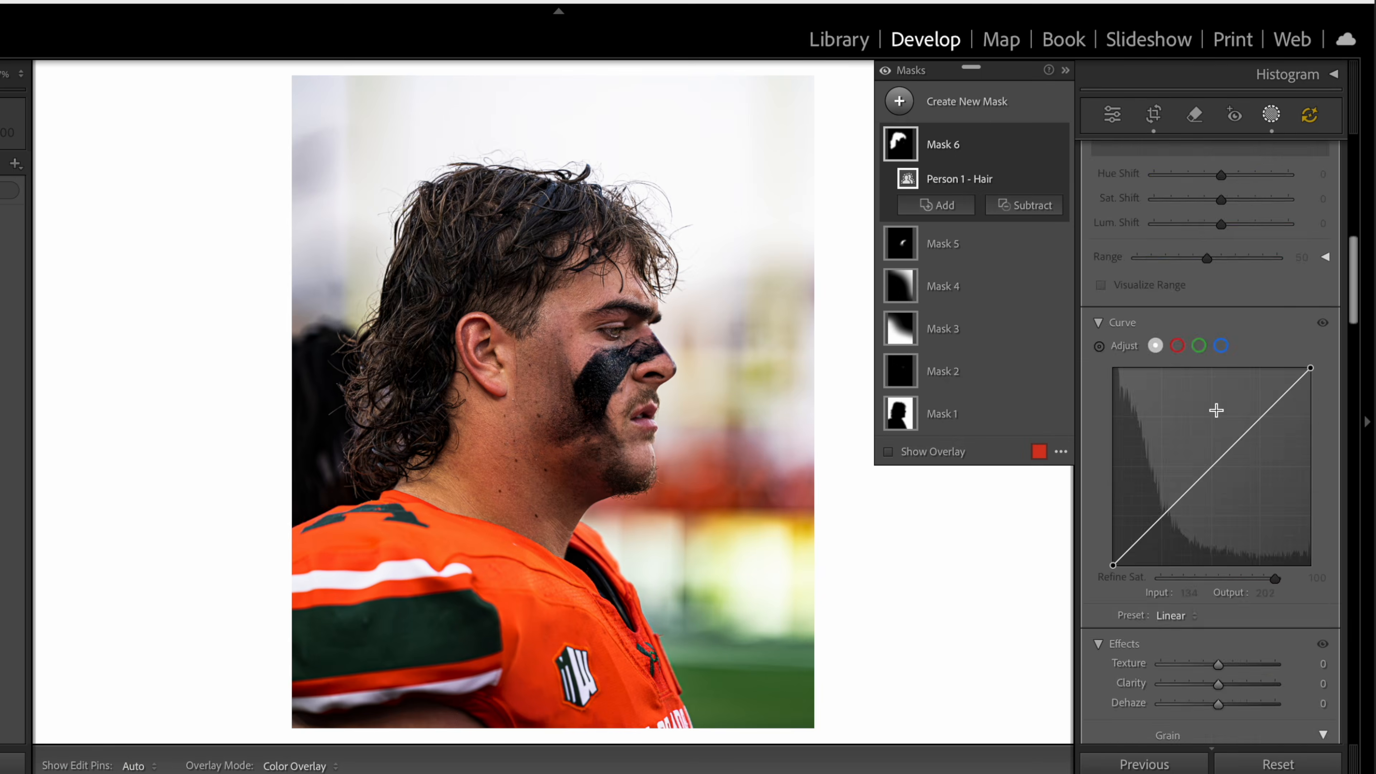
left_click_drag(1218, 276, 1241, 277)
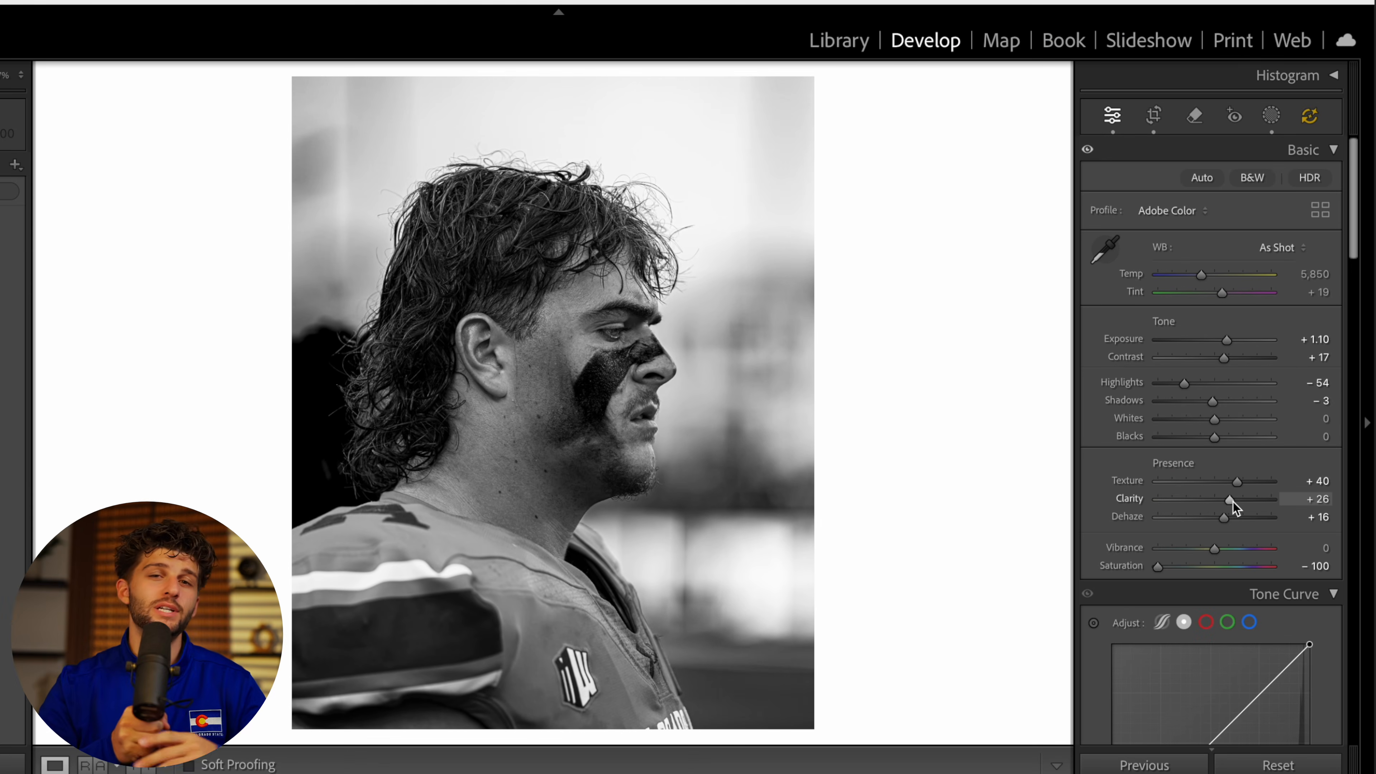
Step: Set the black-and-white portrait's Texture to +100, Clarity to +60, Dehaze to +26 and Shadows to −19, and raise Whites
mouse_move(1233, 501)
left_mouse_down()
mouse_move(1267, 480)
mouse_move(1233, 517)
left_mouse_up()
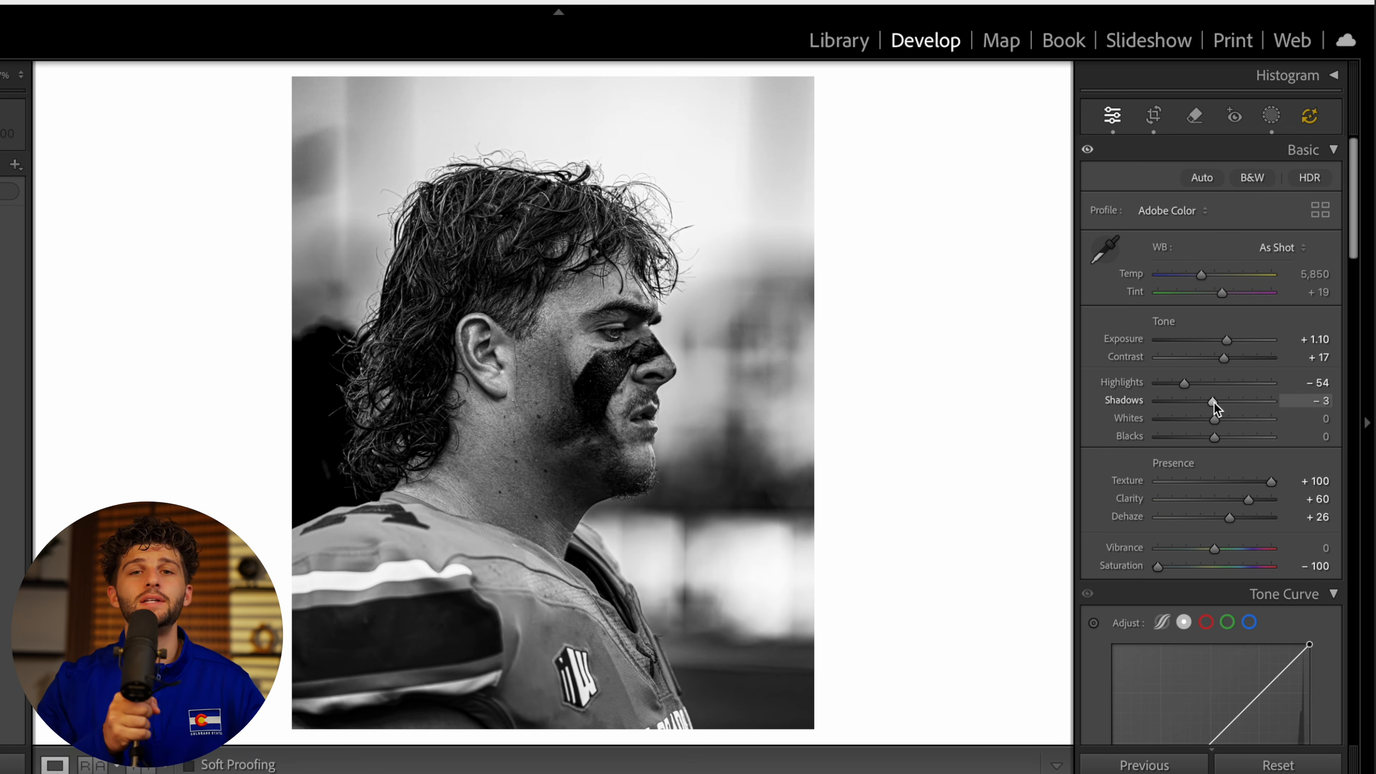
left_click_drag(1213, 401, 1260, 421)
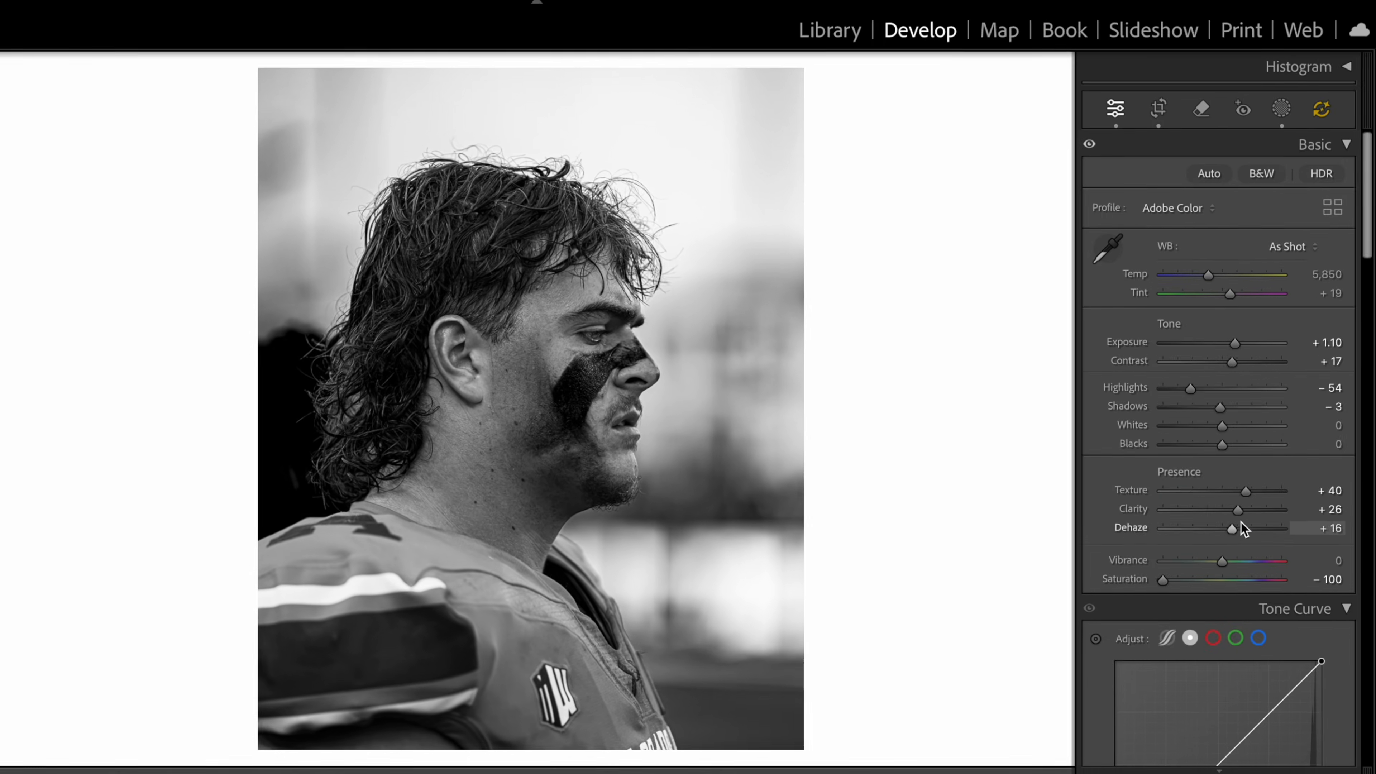
left_click_drag(1186, 444, 1210, 428)
left_click_drag(1263, 480, 1276, 480)
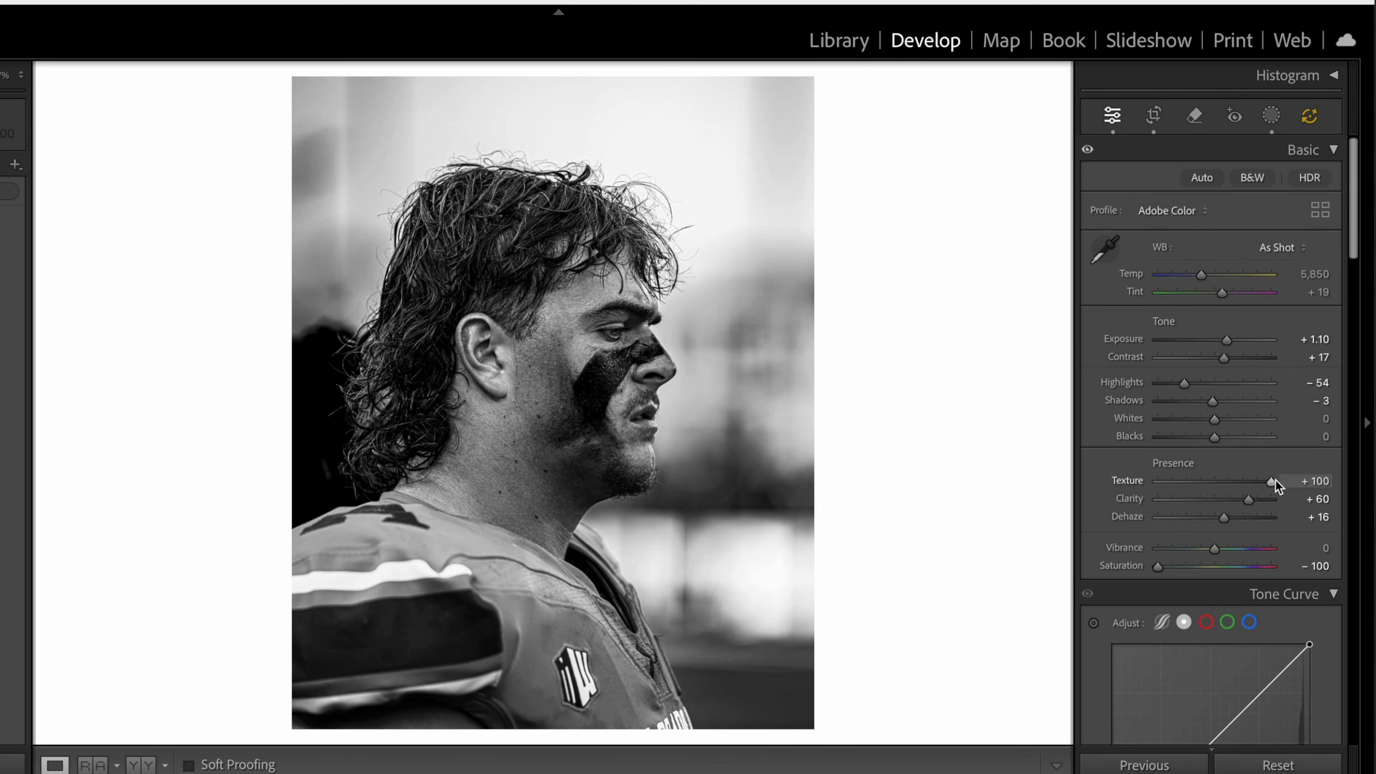
left_click_drag(1223, 517, 1229, 517)
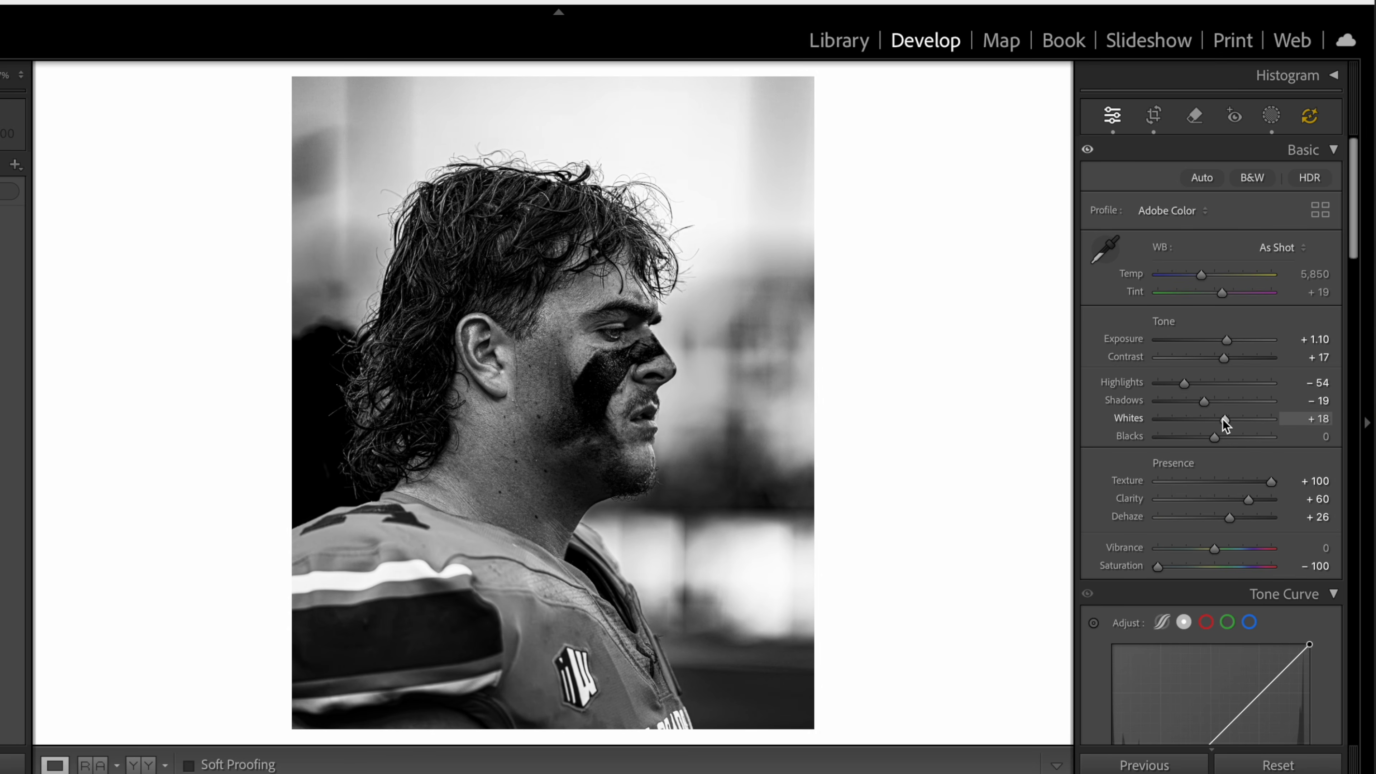
left_click_drag(1225, 420, 1264, 420)
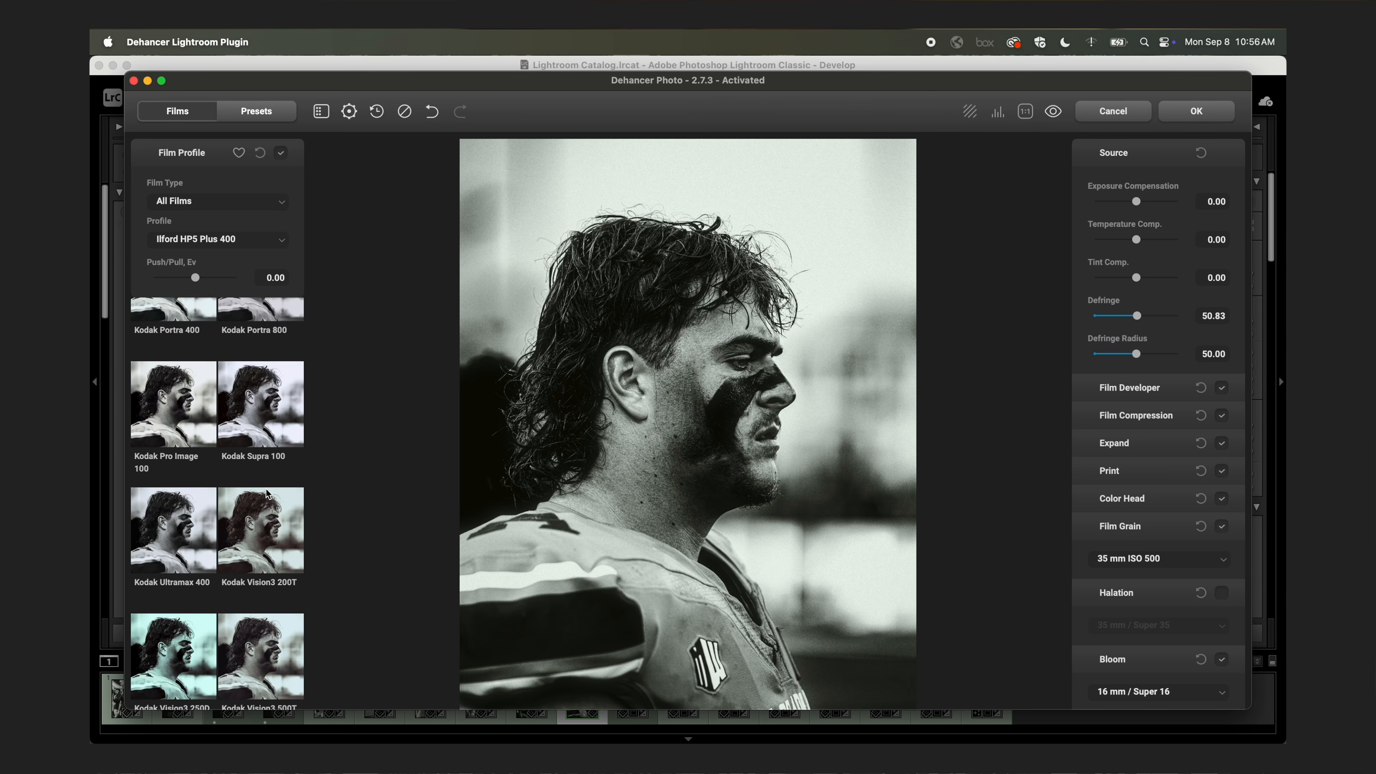
Step: In the Dehancer plugin, browse the film profiles, compare the Ilford HP5 Plus 400 look with the original, and inspect the face up close
scroll(267, 492, "down", 3)
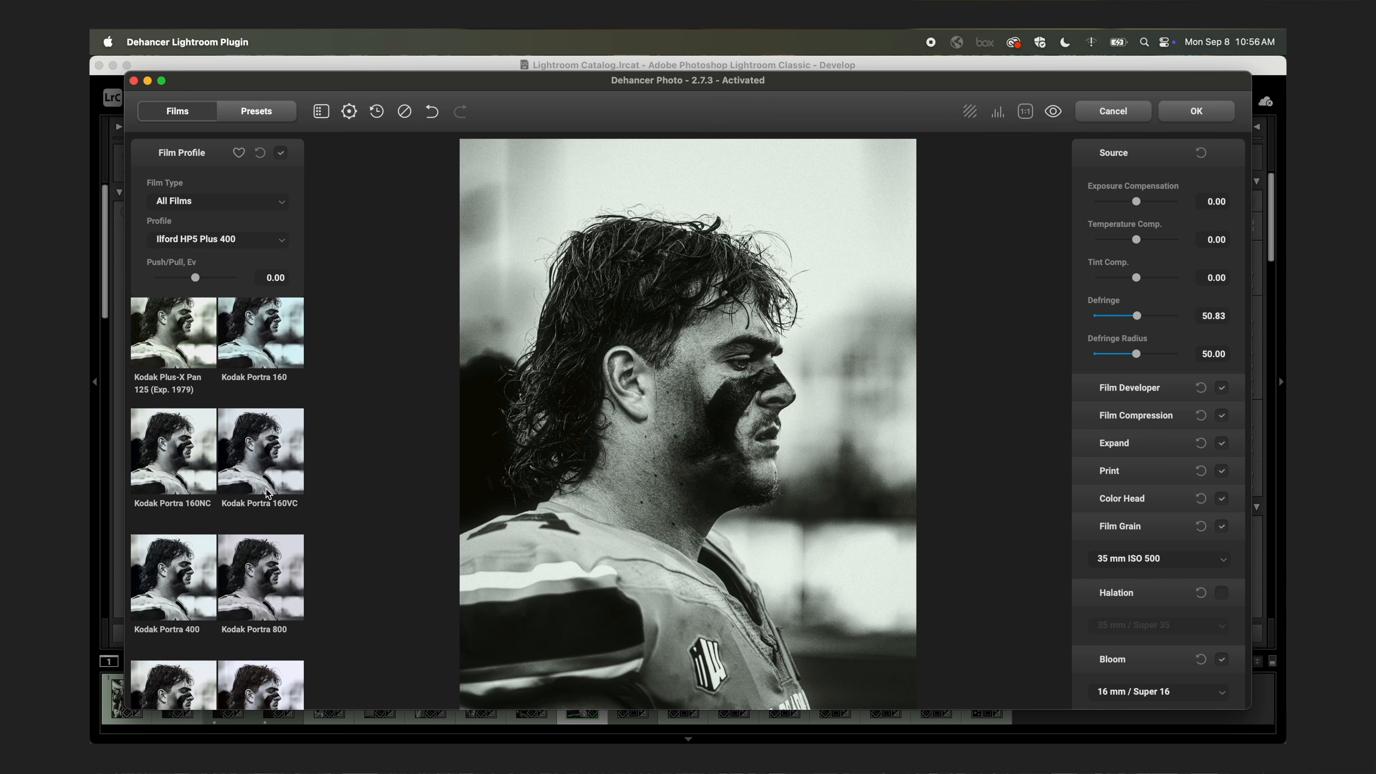
scroll(266, 493, "up", 10)
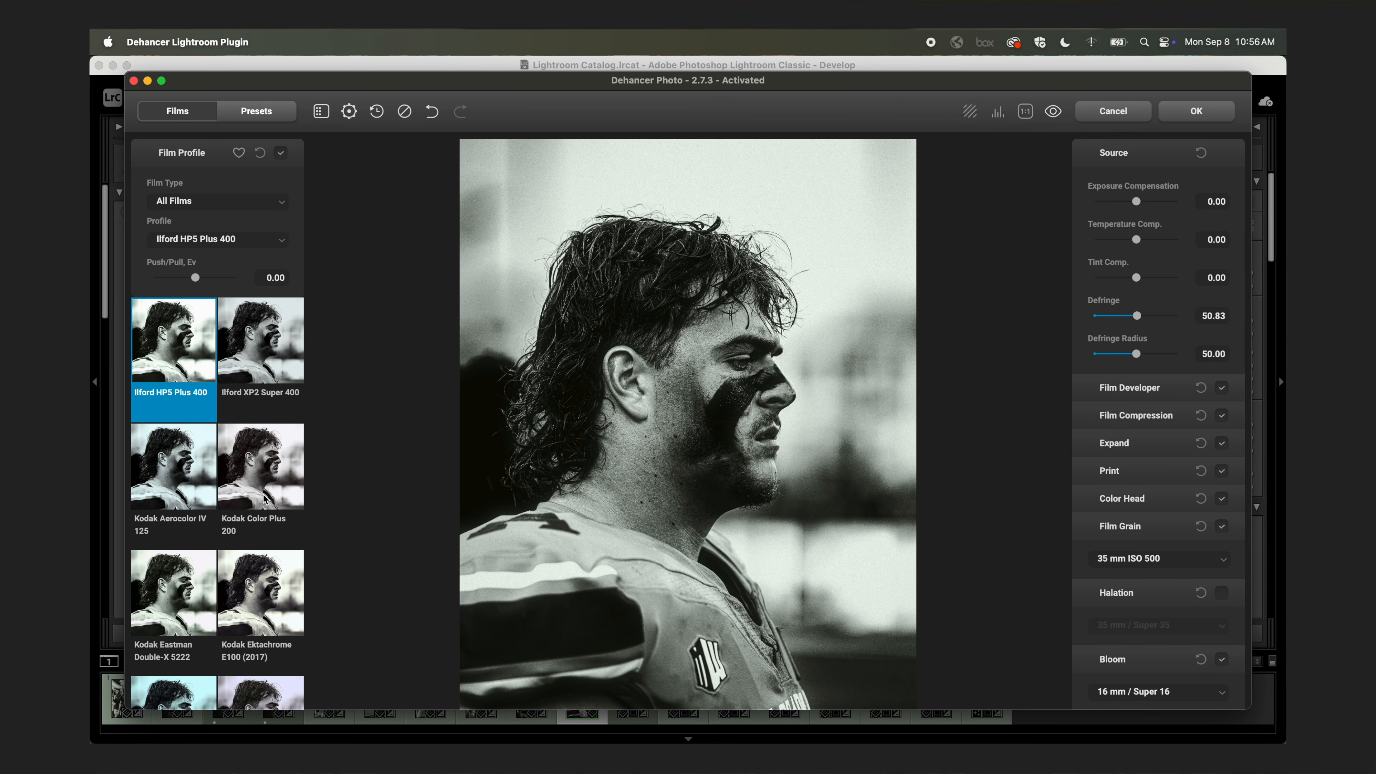
left_click(1053, 110)
left_click(1053, 110)
left_click(843, 280)
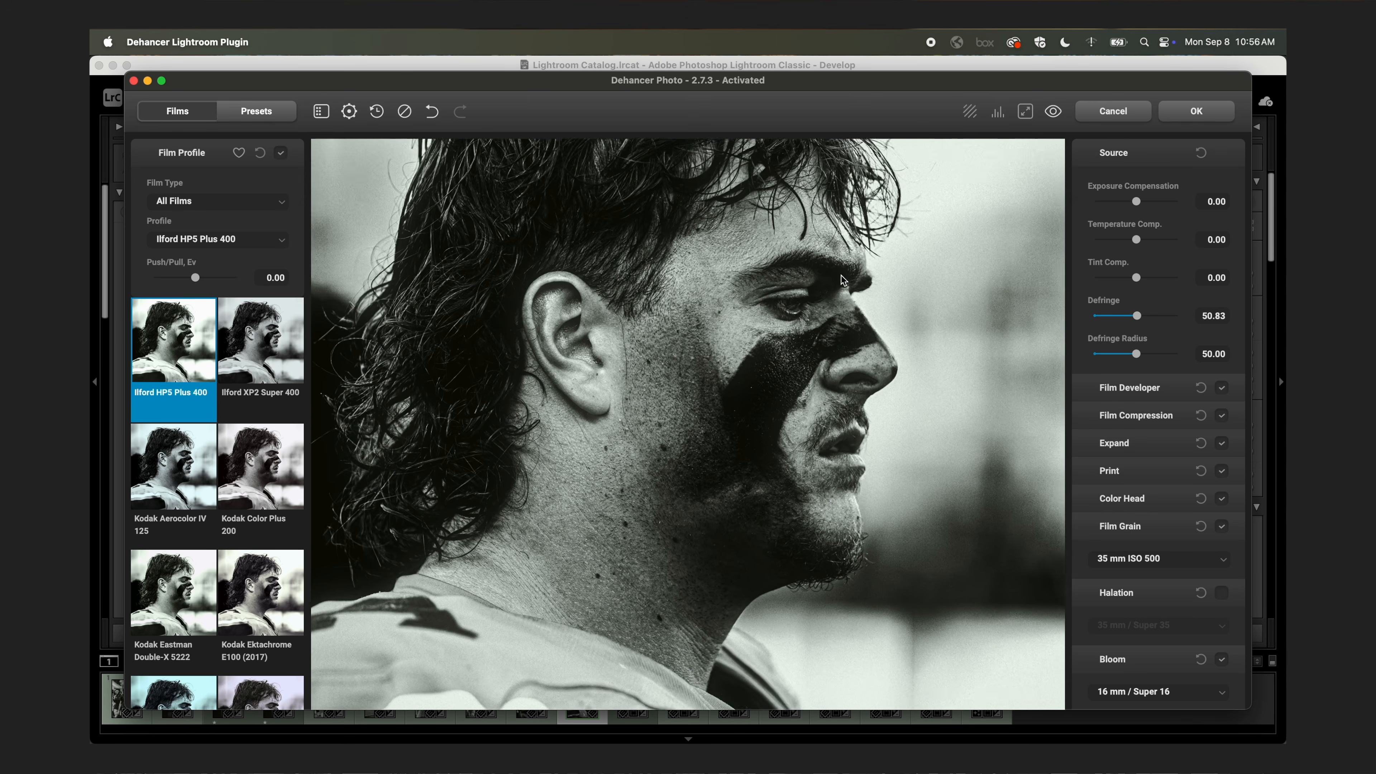
left_click(843, 280)
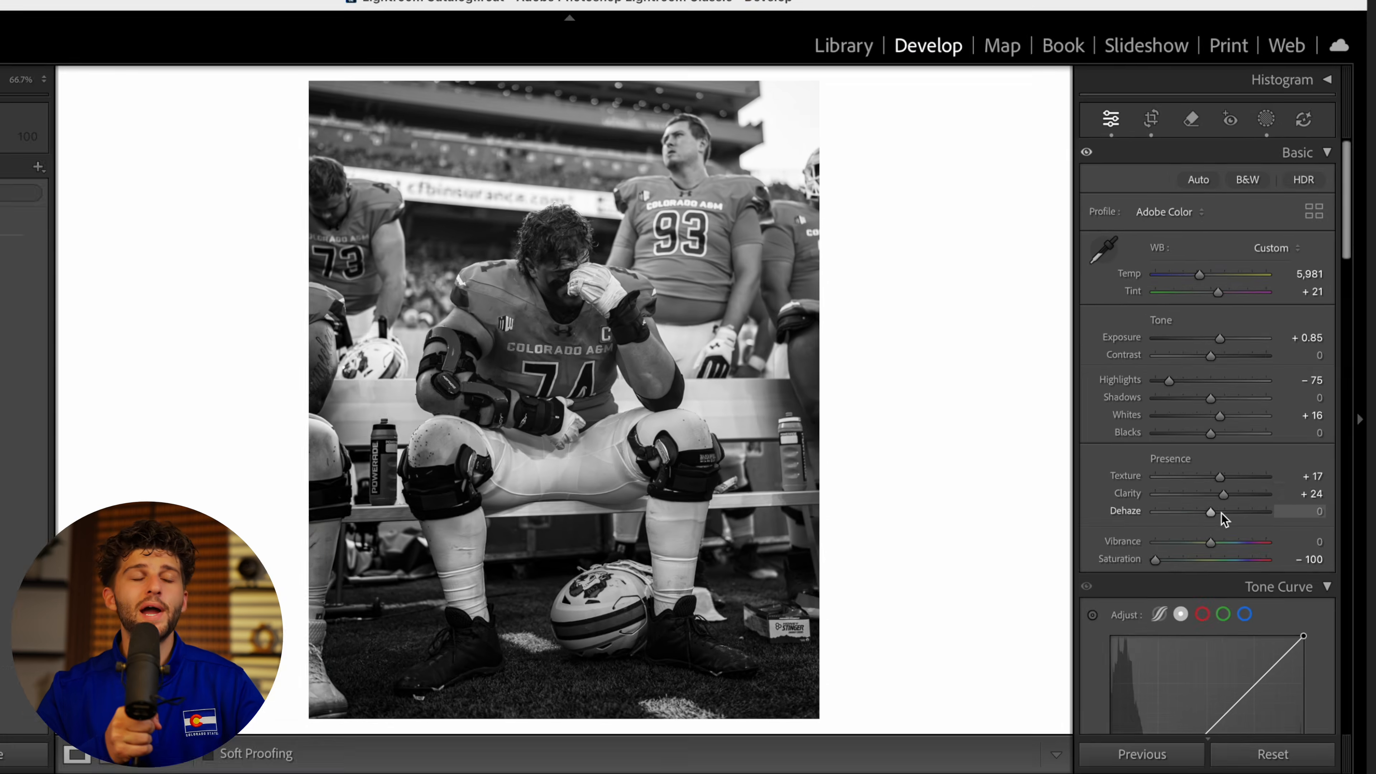
Step: Set Texture to +46, Clarity to +69, Dehaze to +33, Whites to +43 and Blacks to −14 on the seated player's photo, and inspect it up close
left_click_drag(1171, 451, 1183, 443)
mouse_move(1229, 501)
left_mouse_down()
mouse_move(1250, 500)
mouse_move(1241, 483)
left_mouse_up()
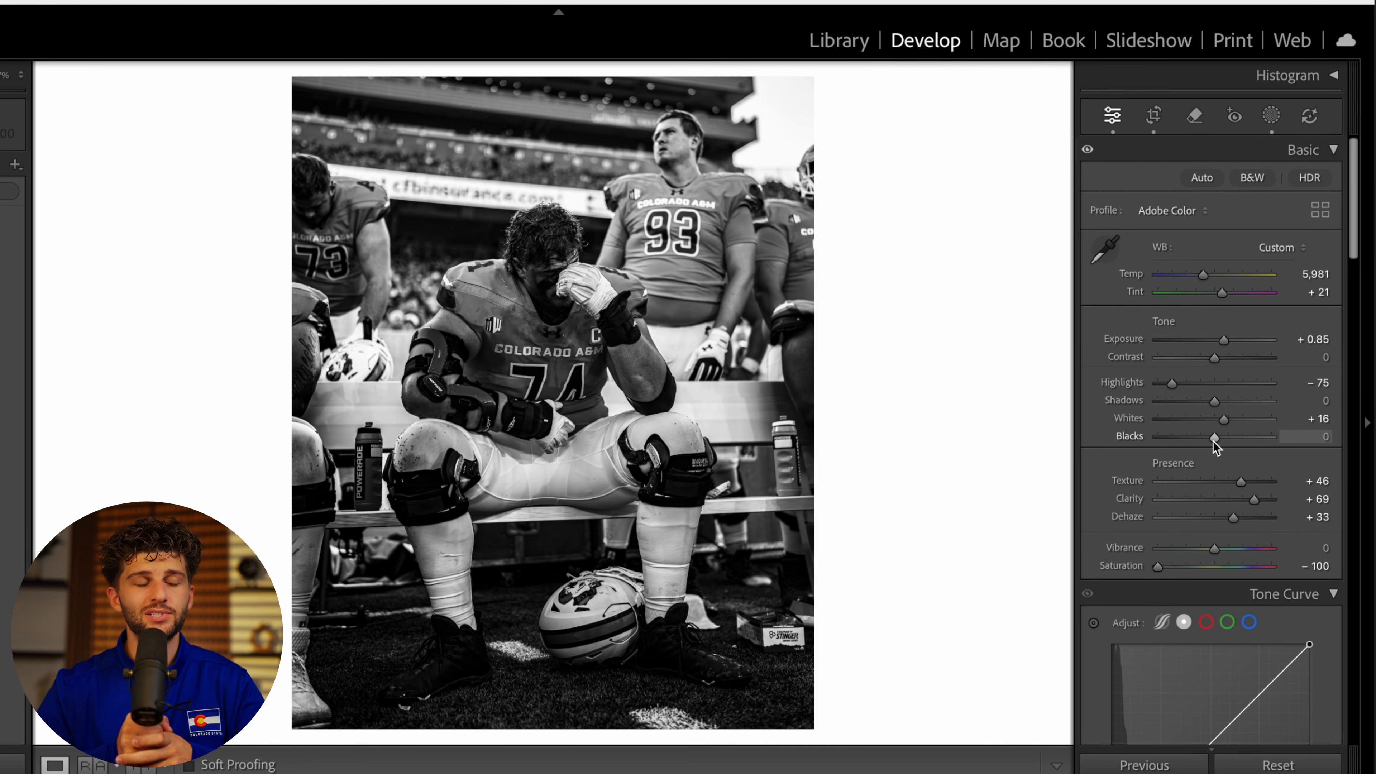
left_click_drag(1213, 439, 1239, 403)
scroll(1235, 420, "down", 1)
scroll(1240, 414, "up", 1)
left_click(566, 271)
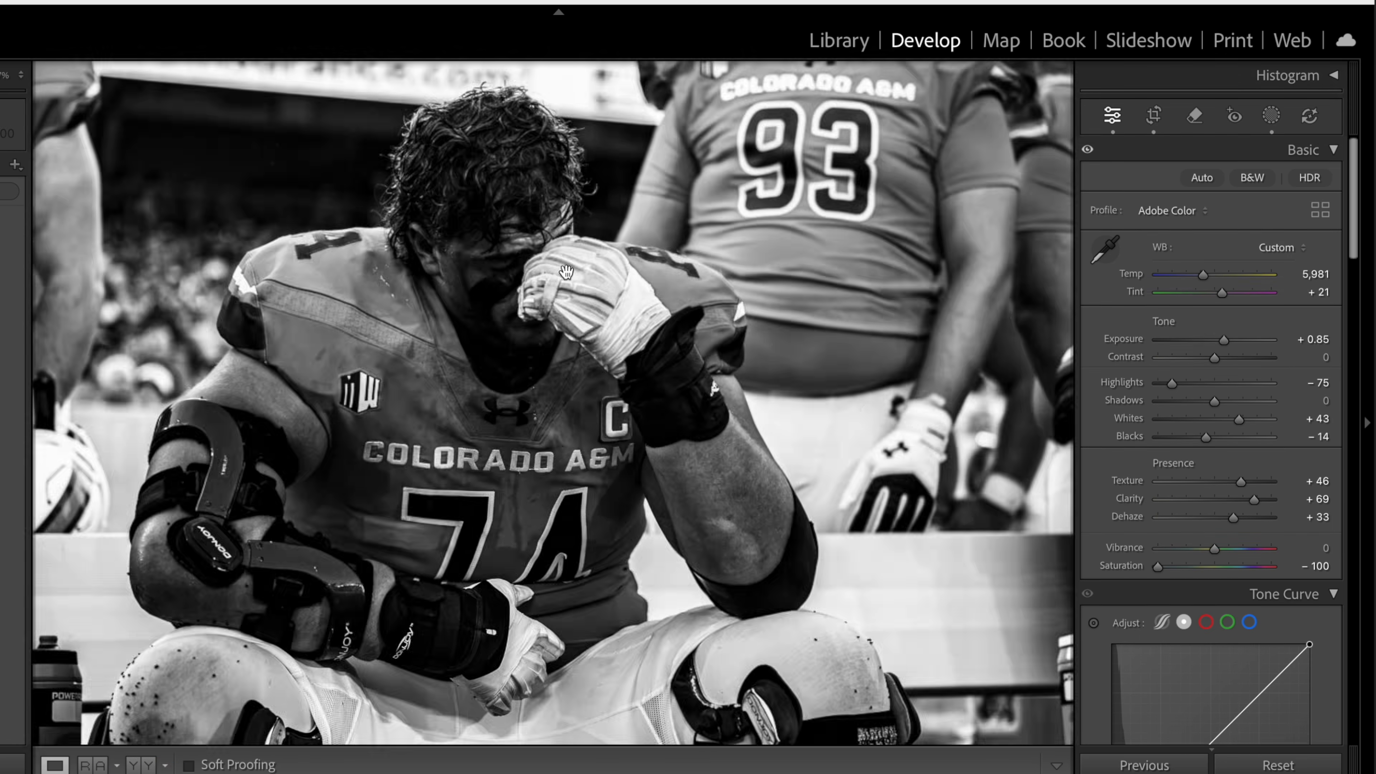